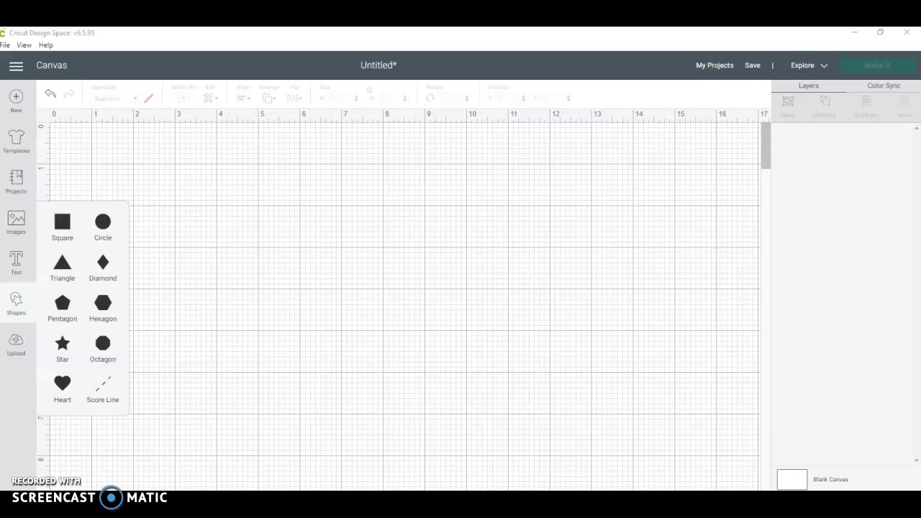
Step: Insert a square on the canvas and enlarge it proportionally to about 4.24 inches per side
{"action": "left_click", "coordinate": [472, 339]}
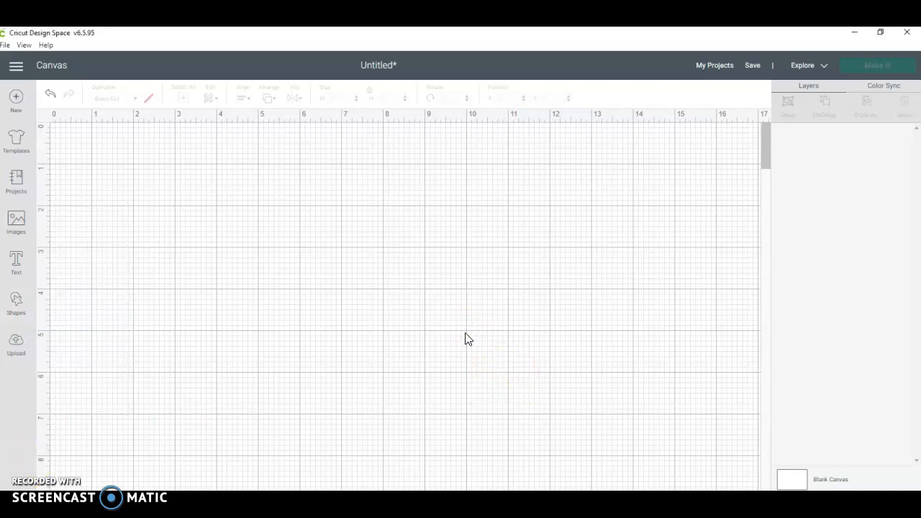
{"action": "left_click", "coordinate": [24, 305]}
{"action": "left_click", "coordinate": [62, 225]}
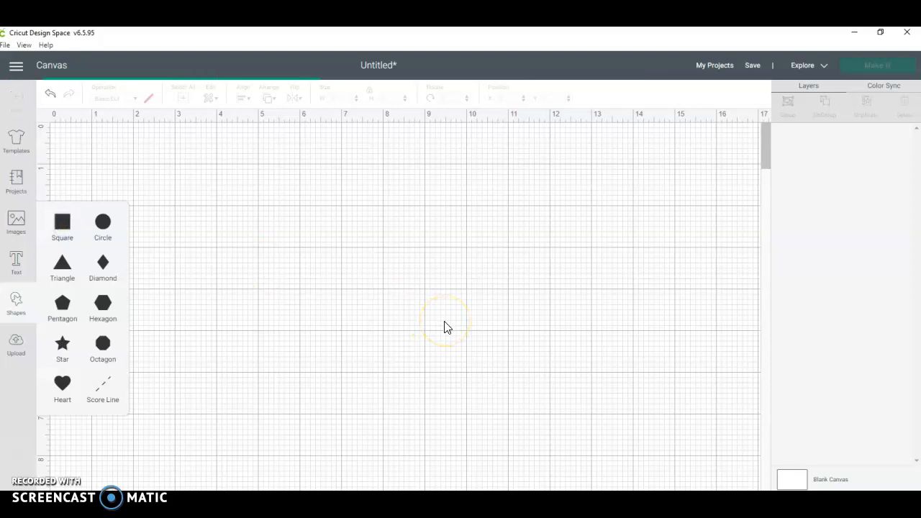
{"action": "left_click_drag", "start_coordinate": [164, 253], "coordinate": [289, 287]}
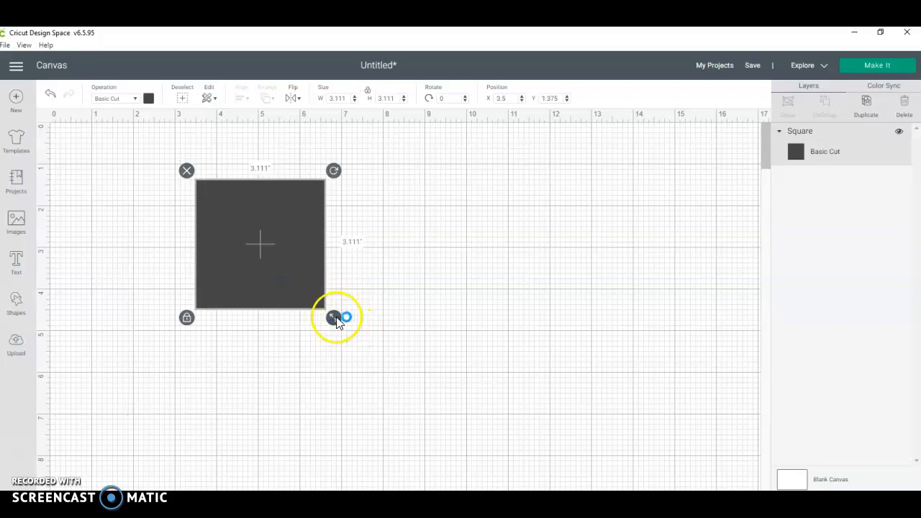
{"action": "left_click_drag", "start_coordinate": [333, 319], "coordinate": [341, 366]}
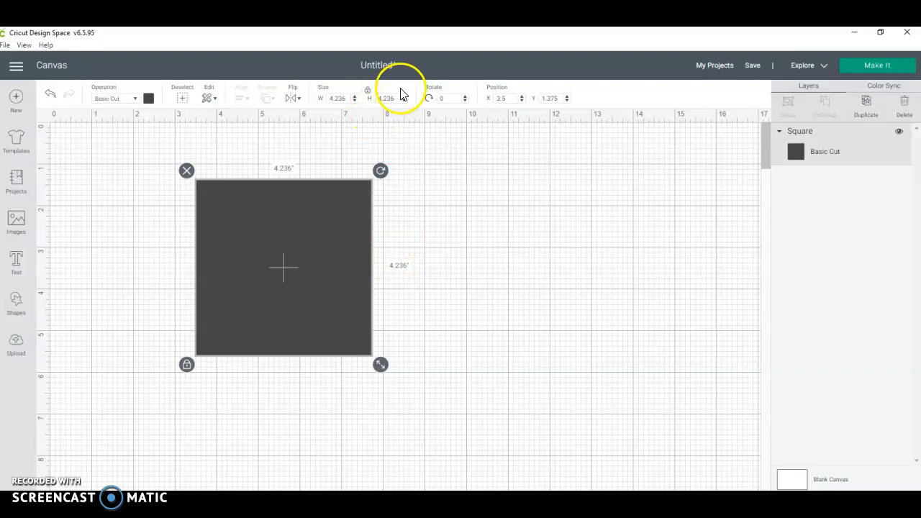
Step: Unlock the square's proportions and set its size to 5.5 inches wide by 4.25 inches high
{"action": "left_click", "coordinate": [368, 90]}
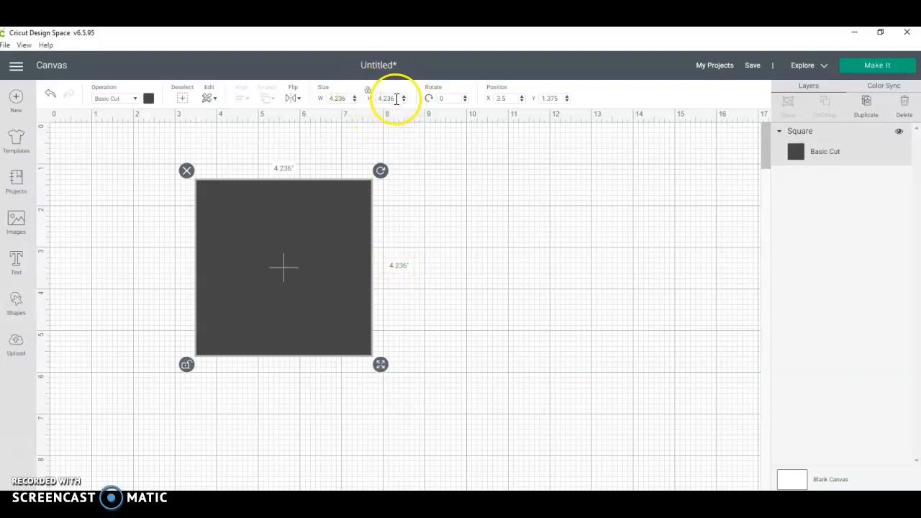
{"action": "left_click", "coordinate": [395, 98]}
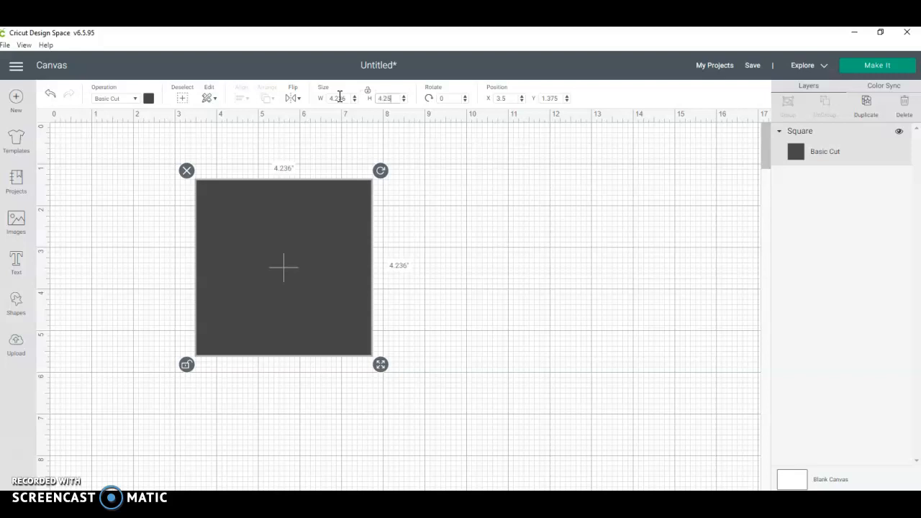
{"action": "left_click_drag", "start_coordinate": [348, 98], "coordinate": [263, 98]}
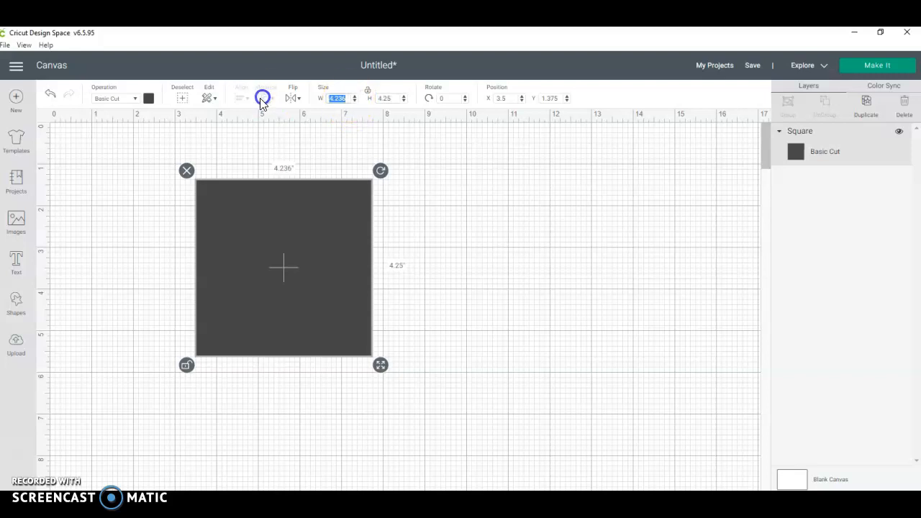
{"action": "type", "text": "5.5"}
{"action": "left_click", "coordinate": [320, 167]}
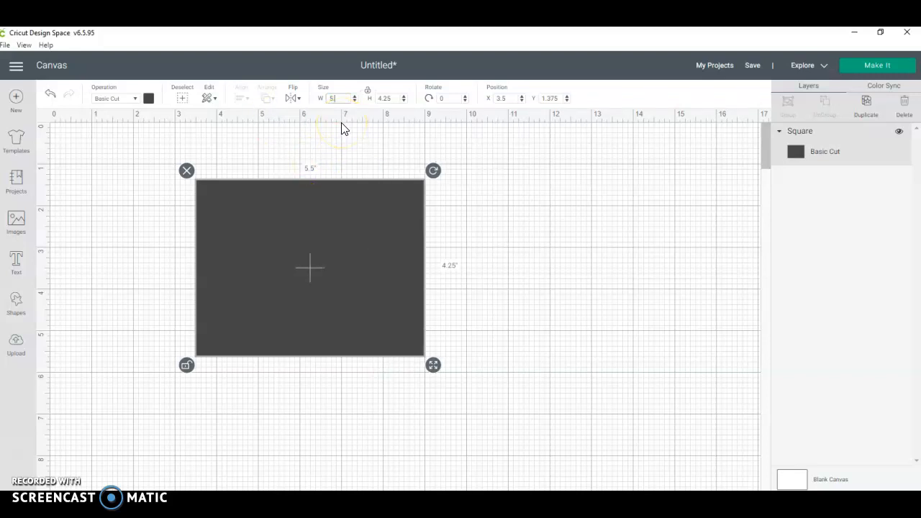
Step: Set the rectangle's size to 5.25 inches wide by 4 inches high and lock its proportions
{"action": "left_click", "coordinate": [387, 97]}
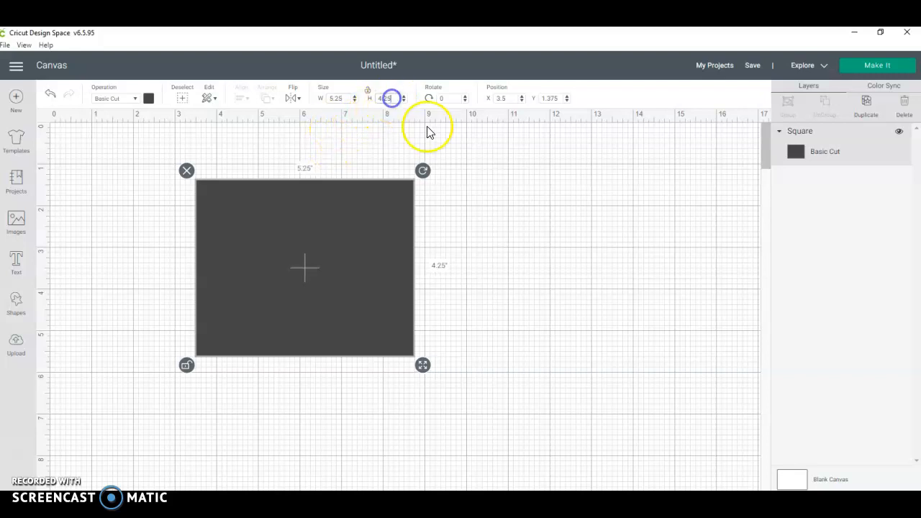
{"action": "type", "text": "4.2"}
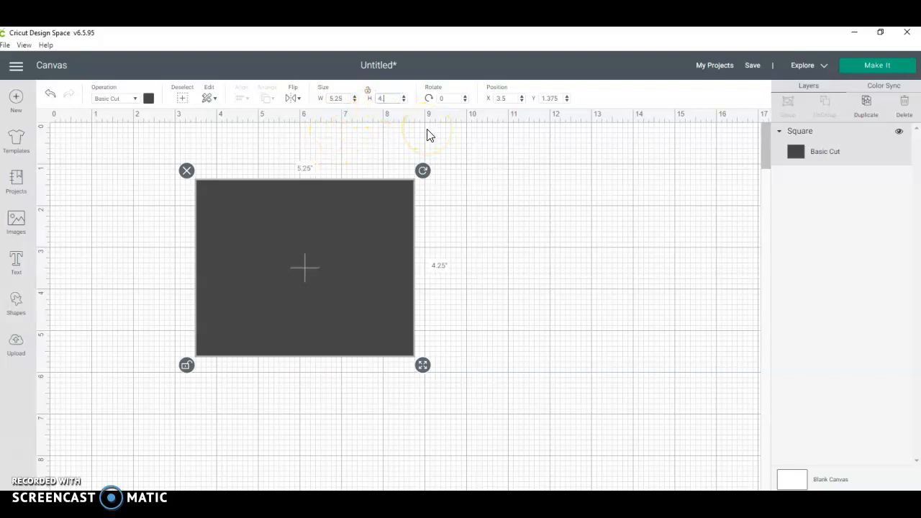
{"action": "key", "text": "Return"}
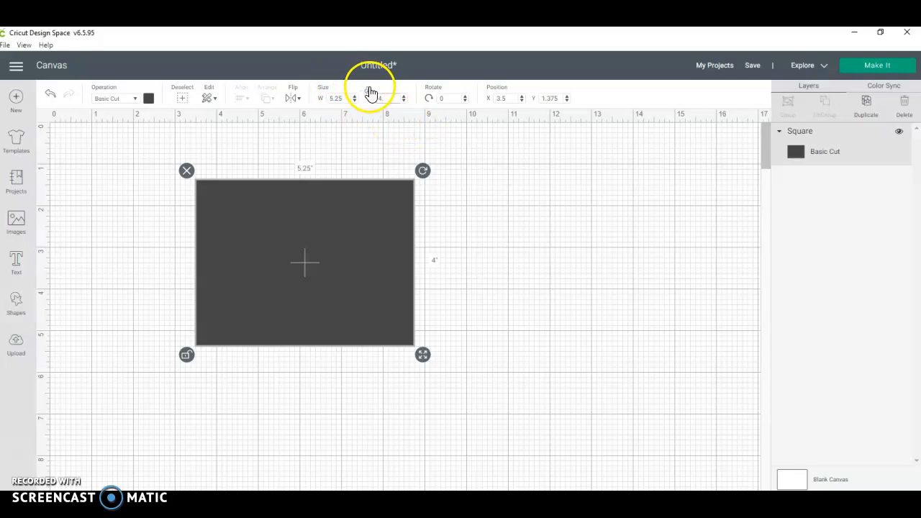
{"action": "left_click", "coordinate": [367, 91]}
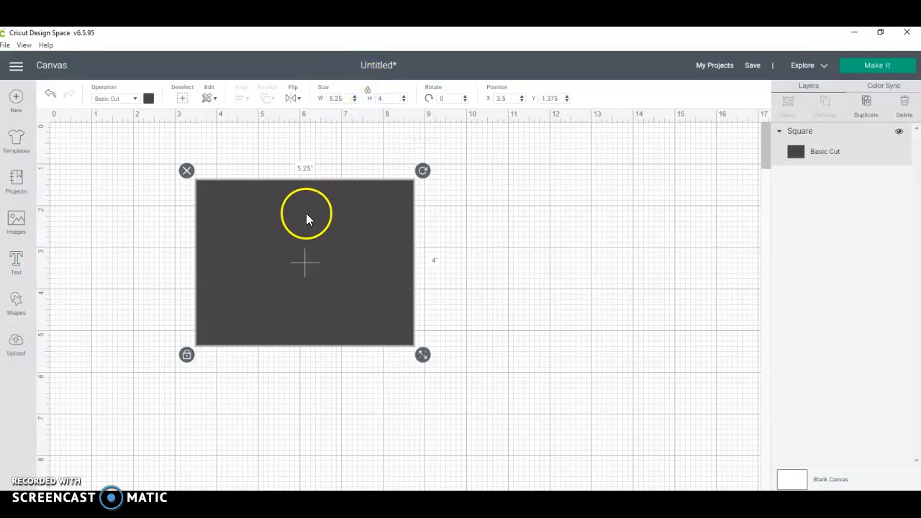
Step: Change the rectangle's material color to light purple
{"action": "left_click", "coordinate": [149, 101]}
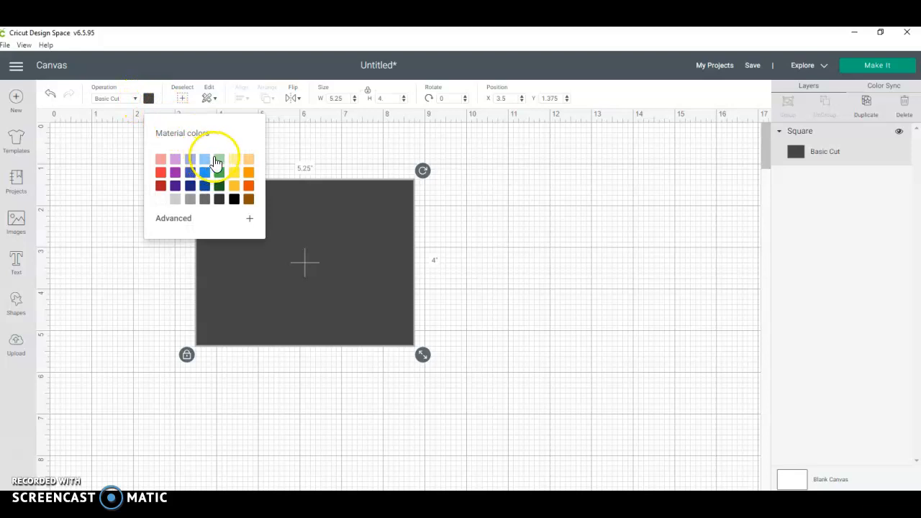
{"action": "left_click", "coordinate": [205, 158]}
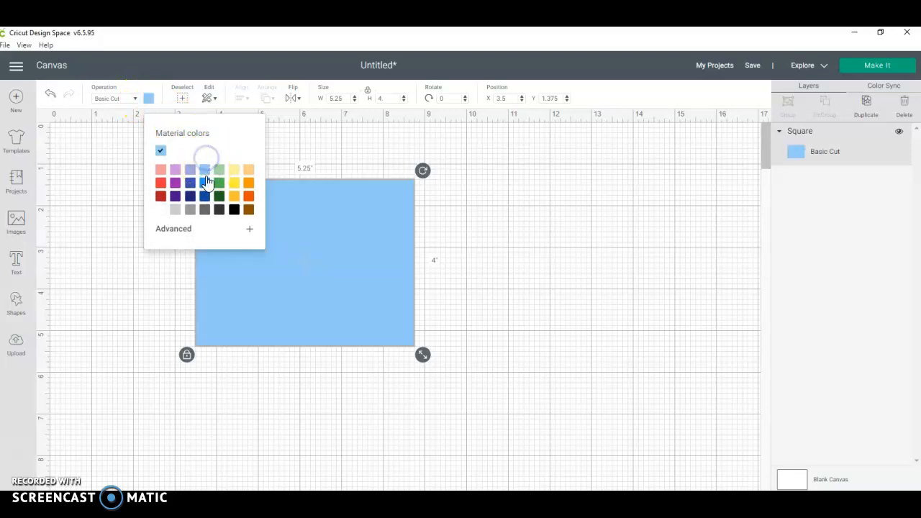
{"action": "left_click", "coordinate": [175, 169]}
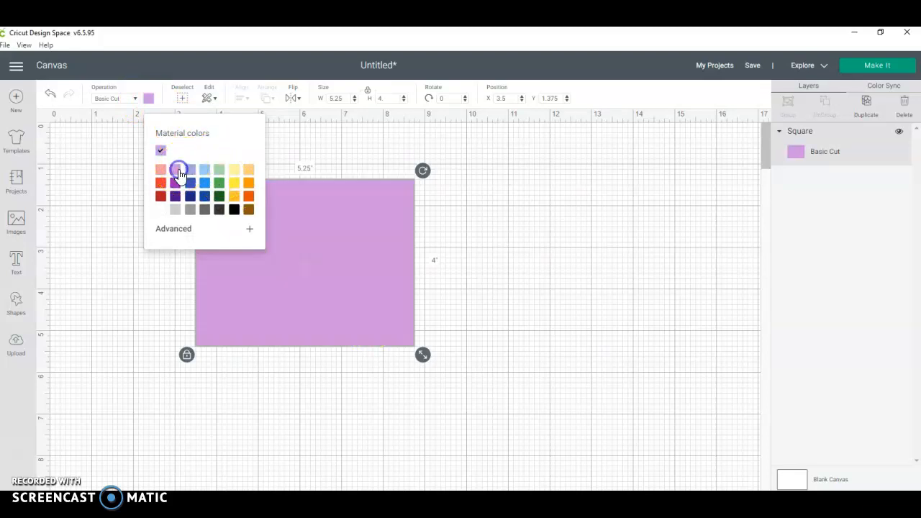
{"action": "left_click", "coordinate": [360, 250]}
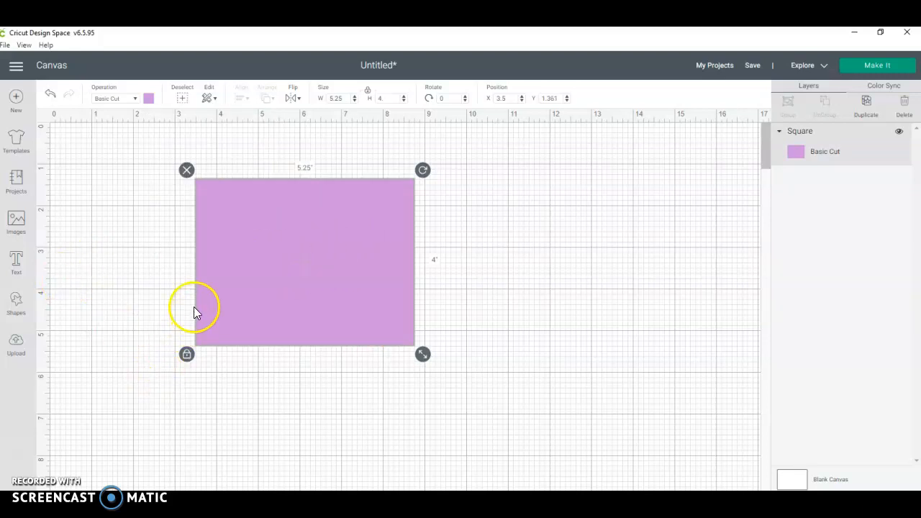
Step: Add the text "HAPPY" to the canvas and move it to the empty area beside the purple rectangle
{"action": "left_click", "coordinate": [18, 271]}
{"action": "left_click", "coordinate": [99, 453]}
{"action": "type", "text": "Happ"}
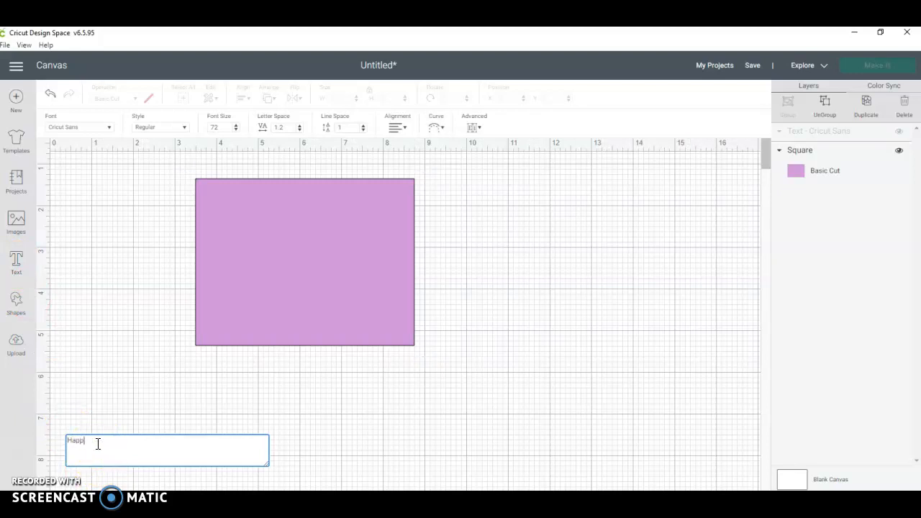
{"action": "key", "text": "BackSpace"}
{"action": "key", "text": "BackSpace"}
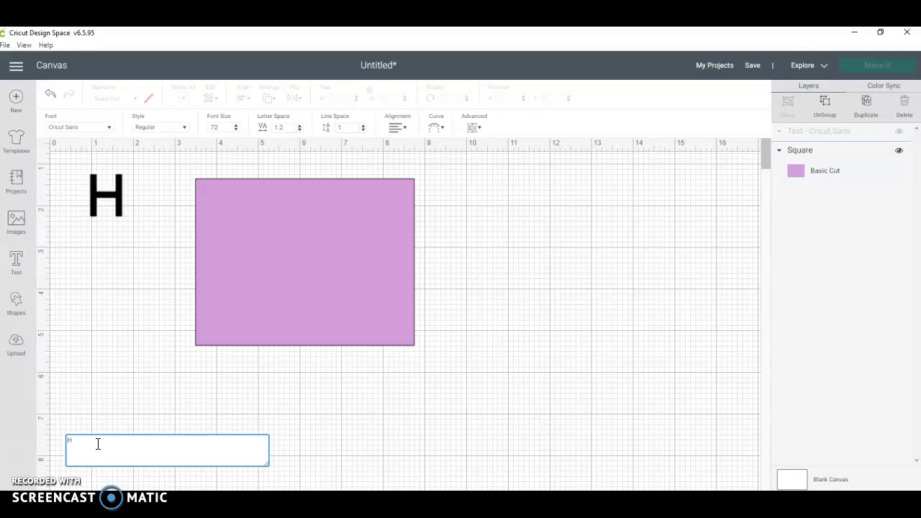
{"action": "type", "text": "APPY"}
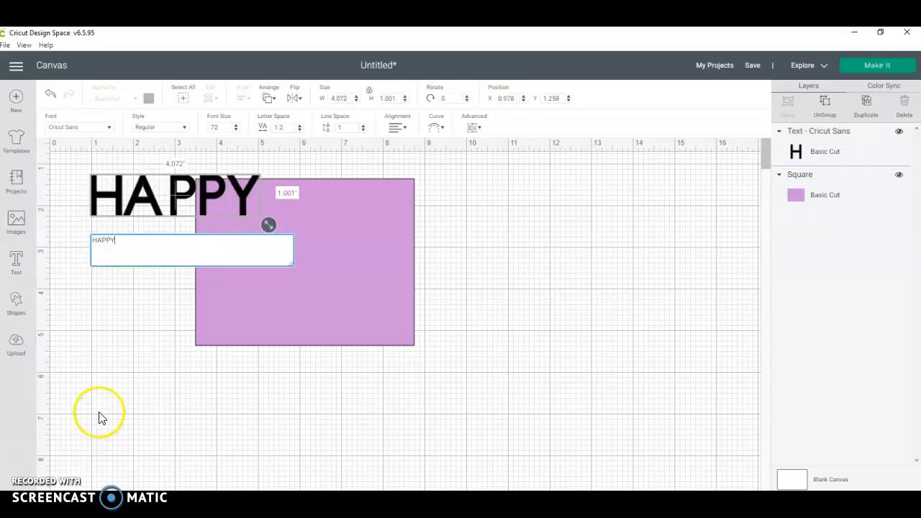
{"action": "left_click", "coordinate": [535, 263]}
{"action": "left_click_drag", "start_coordinate": [174, 202], "coordinate": [590, 259]}
Step: Resize the purple rectangle to 5 inches wide by 3.75 inches high with its proportions unlocked
{"action": "left_click", "coordinate": [213, 218]}
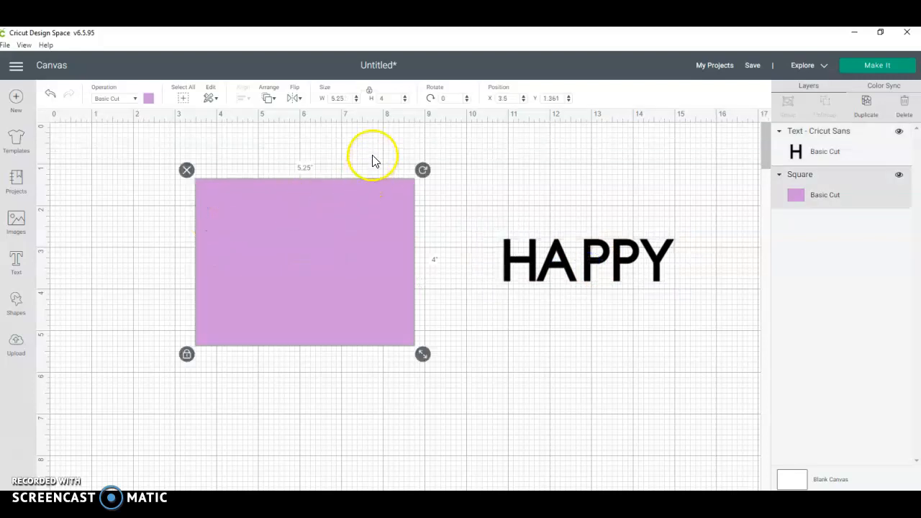
{"action": "left_click_drag", "start_coordinate": [346, 98], "coordinate": [269, 92]}
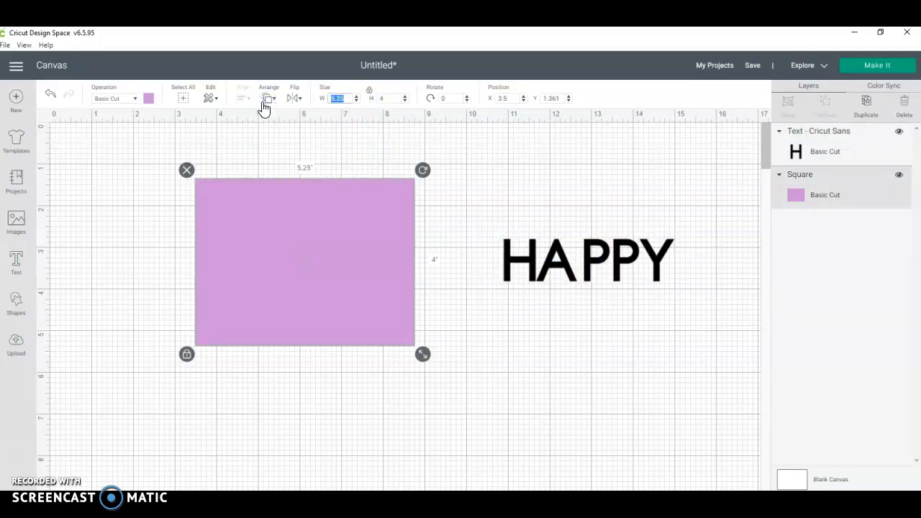
{"action": "type", "text": "5"}
{"action": "key", "text": "Return"}
{"action": "left_click", "coordinate": [369, 91]}
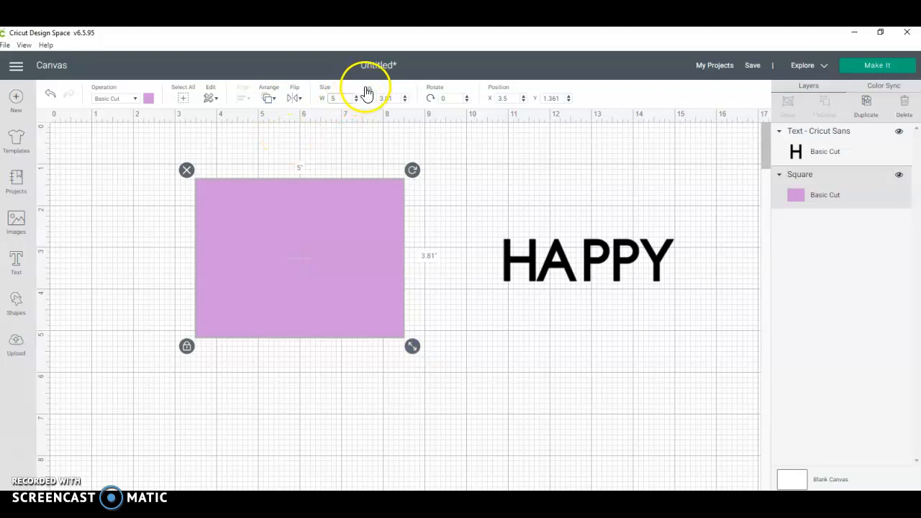
{"action": "double_click", "coordinate": [386, 97]}
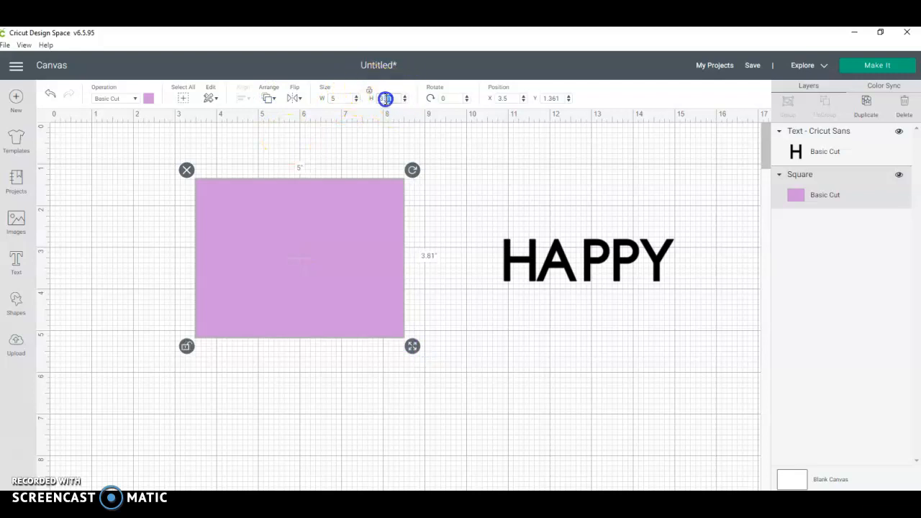
{"action": "type", "text": "3.75"}
{"action": "key", "text": "Return"}
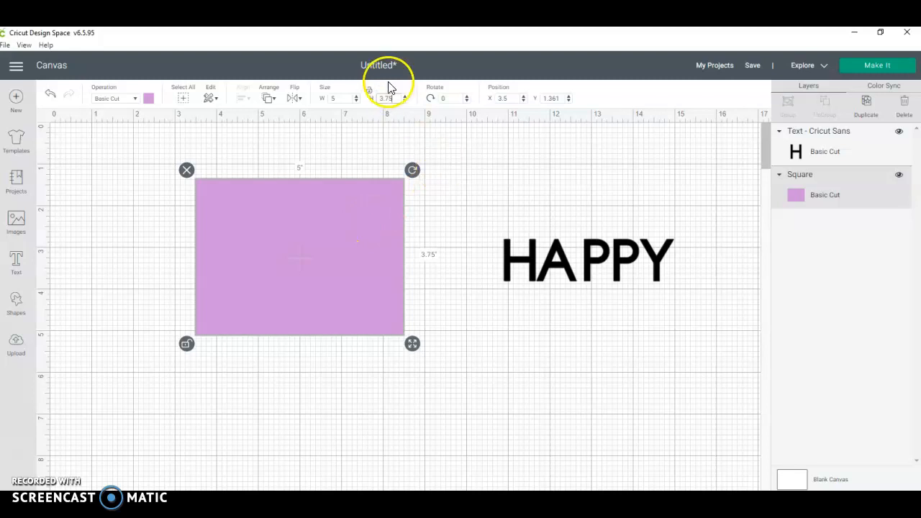
Step: Place the HAPPY text across the upper part of the purple rectangle, roughly centered between its sides
{"action": "left_click", "coordinate": [520, 263]}
{"action": "left_click_drag", "start_coordinate": [519, 264], "coordinate": [244, 225]}
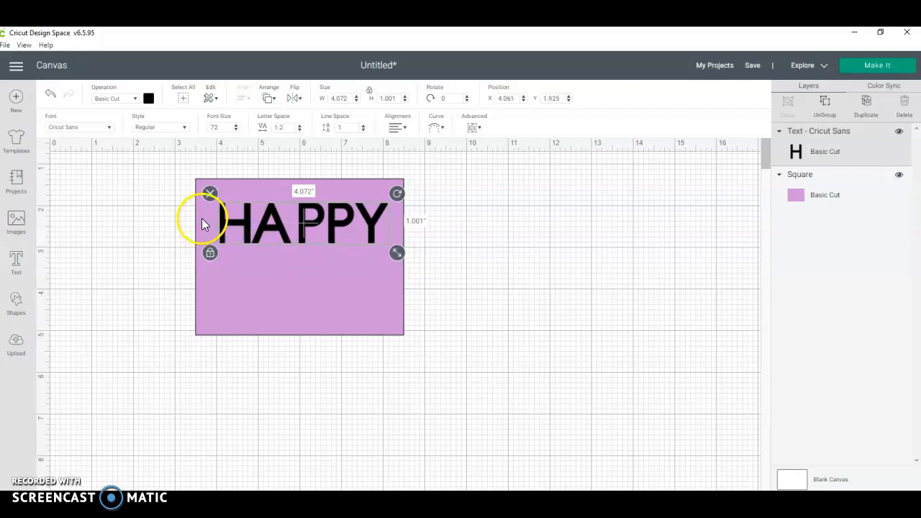
{"action": "left_click_drag", "start_coordinate": [359, 217], "coordinate": [356, 218]}
{"action": "left_click", "coordinate": [382, 370]}
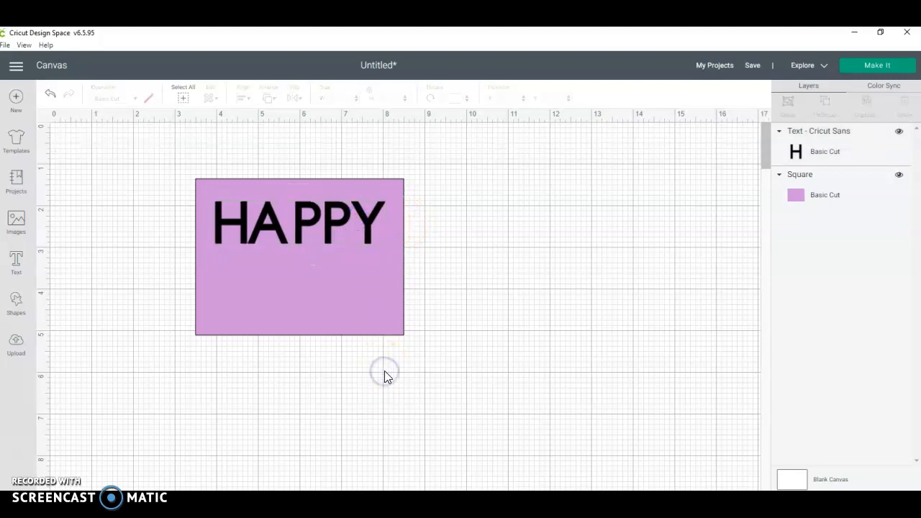
Step: Slice the HAPPY text out of the purple rectangle and shift the sliced pieces together across the canvas
{"action": "left_click_drag", "start_coordinate": [146, 157], "coordinate": [533, 440]}
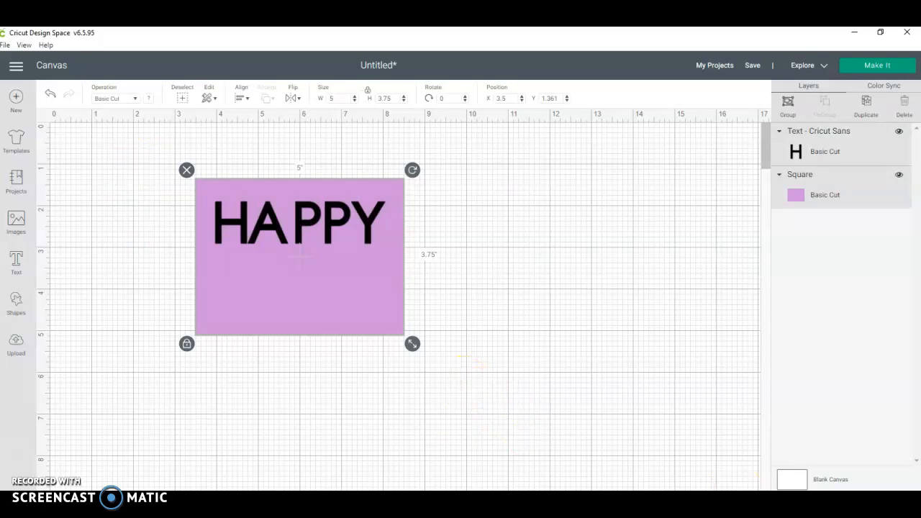
{"action": "key", "text": "Escape"}
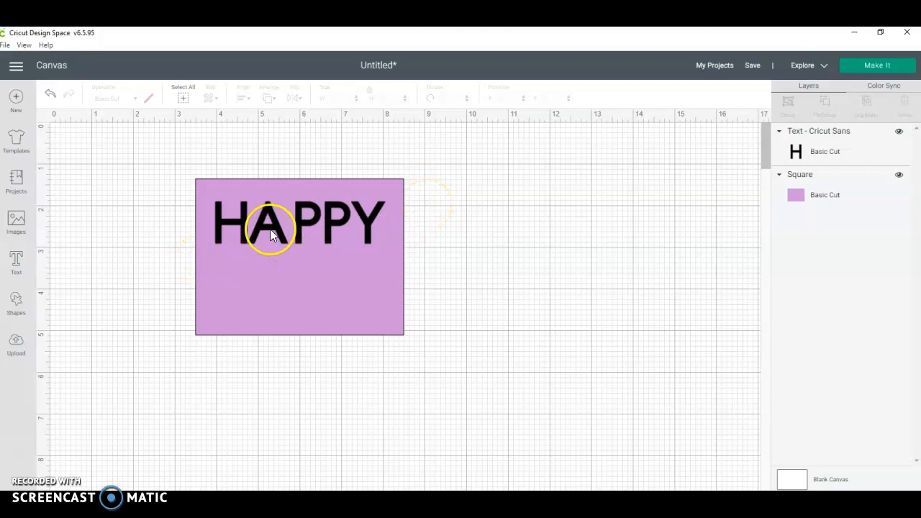
{"action": "left_click", "coordinate": [327, 237]}
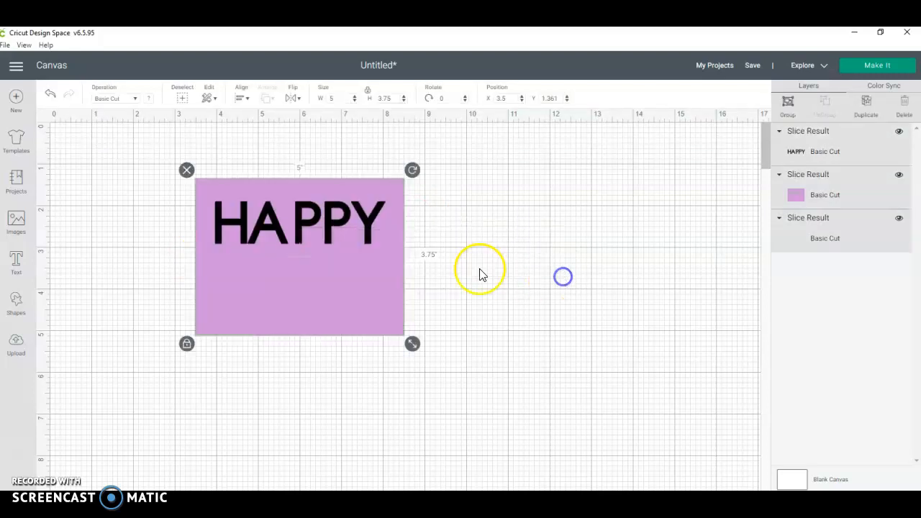
{"action": "left_click", "coordinate": [303, 294]}
{"action": "left_click_drag", "start_coordinate": [303, 294], "coordinate": [392, 303]}
{"action": "left_click", "coordinate": [240, 281]}
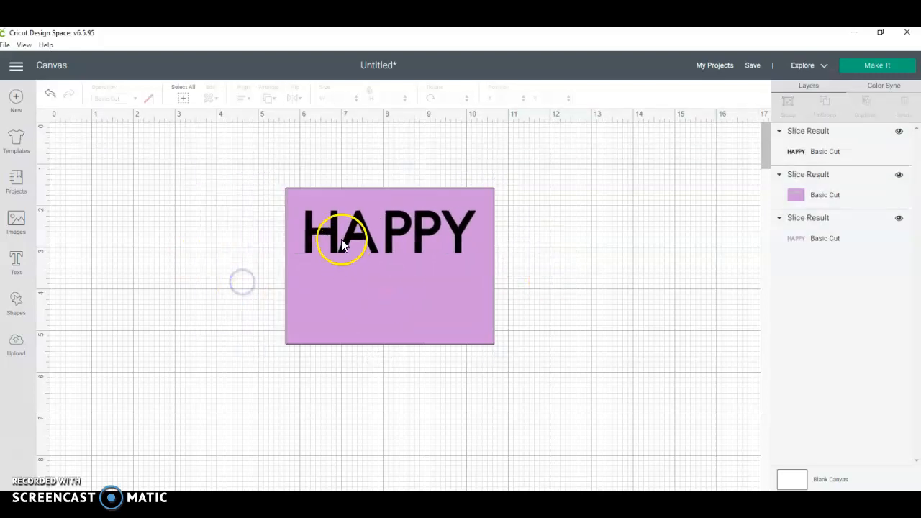
Step: Delete the black and purple HAPPY letter pieces left by the slice and move the cut-out rectangle to about X 2.7, Y 0.75 inches
{"action": "left_click_drag", "start_coordinate": [331, 233], "coordinate": [85, 211]}
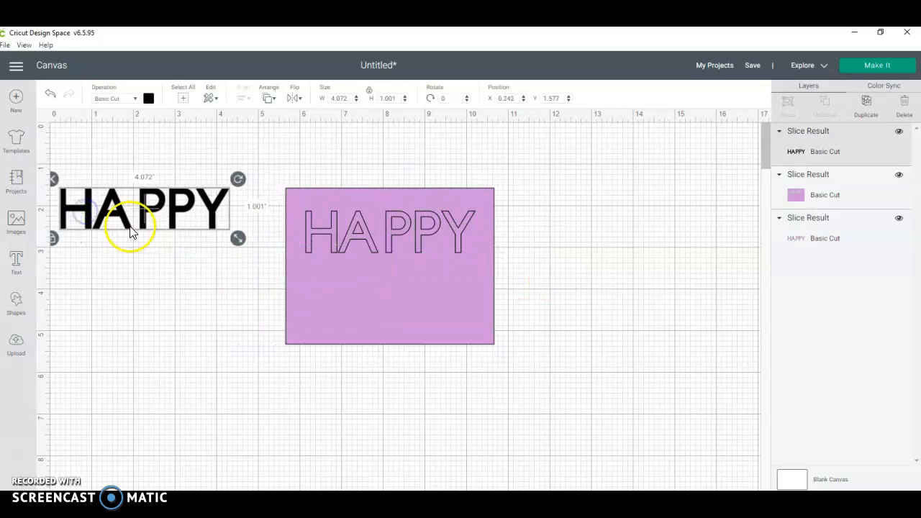
{"action": "left_click", "coordinate": [52, 178]}
{"action": "left_click", "coordinate": [333, 231]}
{"action": "left_click_drag", "start_coordinate": [320, 229], "coordinate": [86, 232]}
{"action": "left_click_drag", "start_coordinate": [303, 193], "coordinate": [552, 300]}
{"action": "left_click", "coordinate": [296, 200]}
{"action": "left_click_drag", "start_coordinate": [257, 194], "coordinate": [372, 156]}
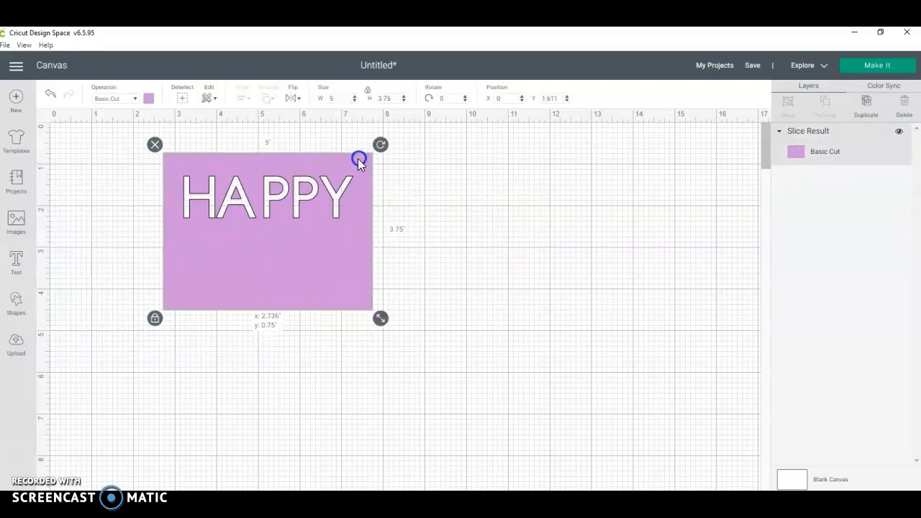
Step: Add the text "Easter" and place it on the purple rectangle just below the HAPPY cut-out
{"action": "left_click", "coordinate": [17, 259]}
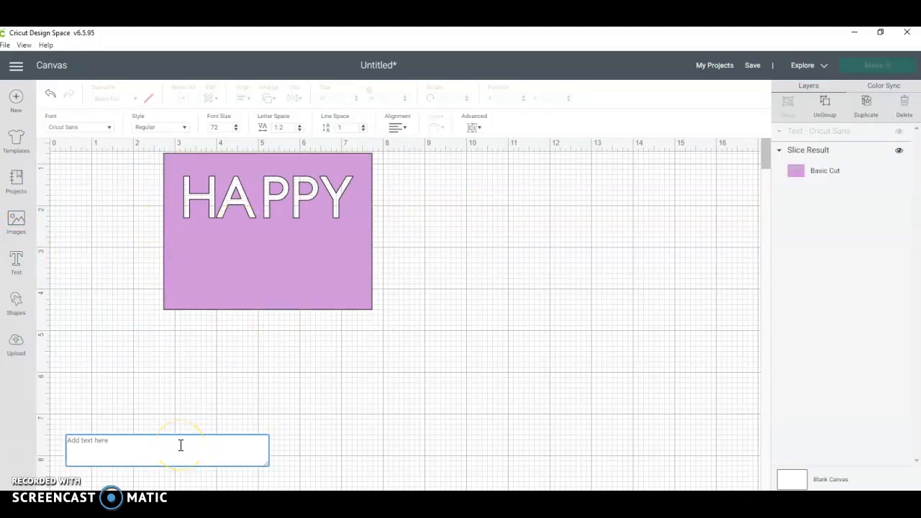
{"action": "type", "text": "Easter"}
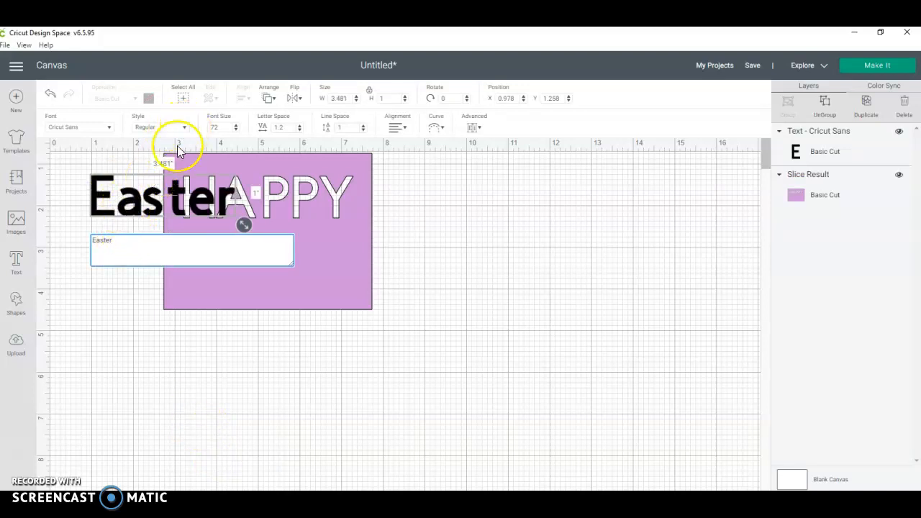
{"action": "left_click_drag", "start_coordinate": [149, 209], "coordinate": [274, 261]}
Step: Change the Easter text to the Writing style and shrink it to about 1.45 by 0.47 inches below the right half of HAPPY
{"action": "left_click", "coordinate": [186, 130]}
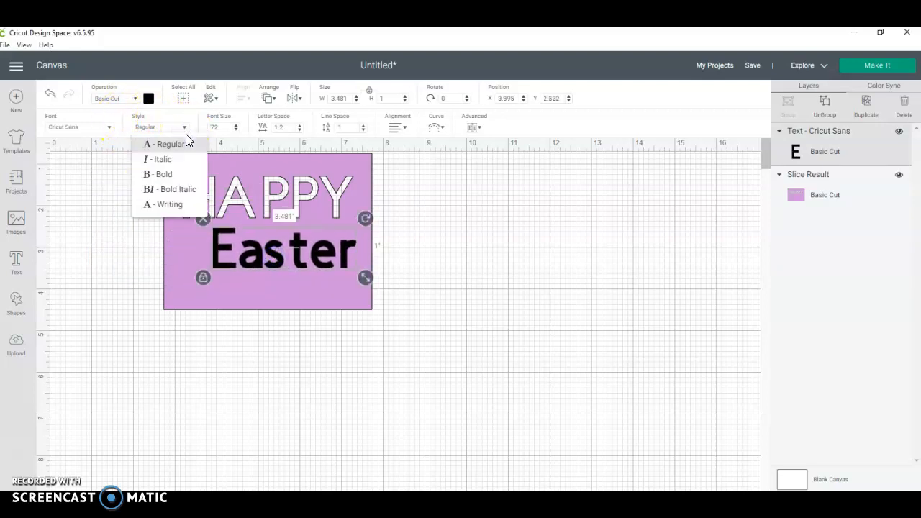
{"action": "left_click", "coordinate": [169, 206]}
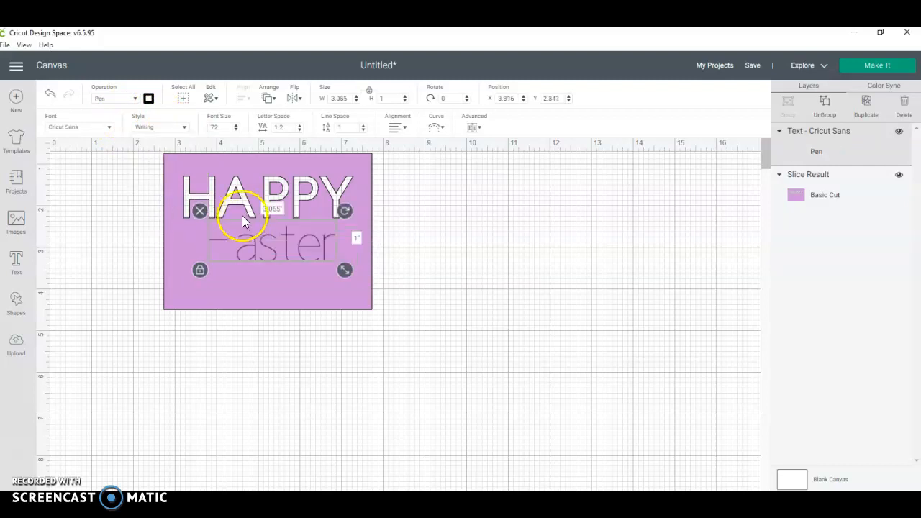
{"action": "left_click_drag", "start_coordinate": [344, 270], "coordinate": [315, 240]}
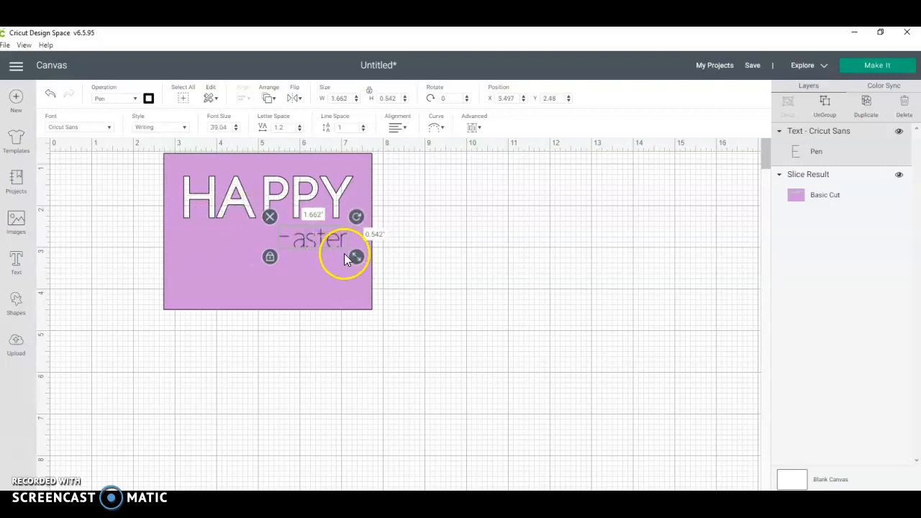
{"action": "left_click_drag", "start_coordinate": [356, 264], "coordinate": [335, 237]}
{"action": "left_click", "coordinate": [438, 260]}
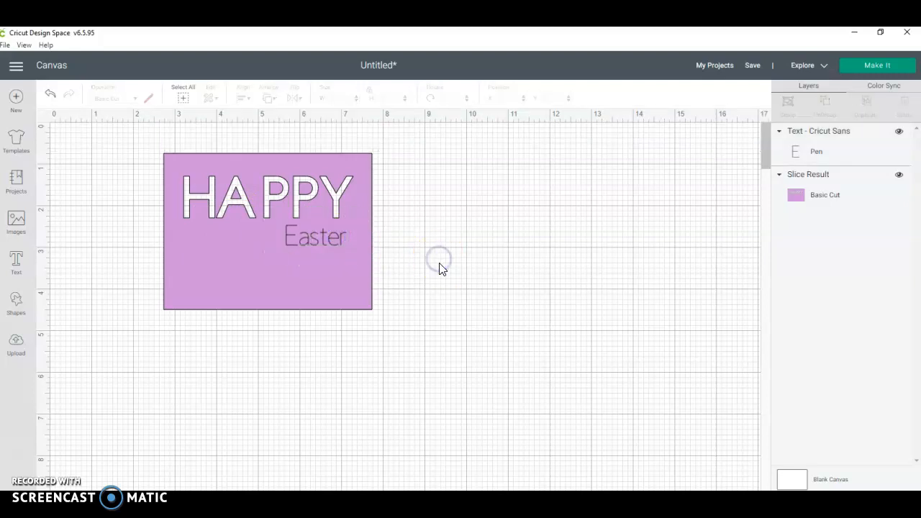
Step: Change the font of the Easter text to Cricut Alphabet
{"action": "left_click", "coordinate": [342, 267]}
{"action": "left_click", "coordinate": [323, 240]}
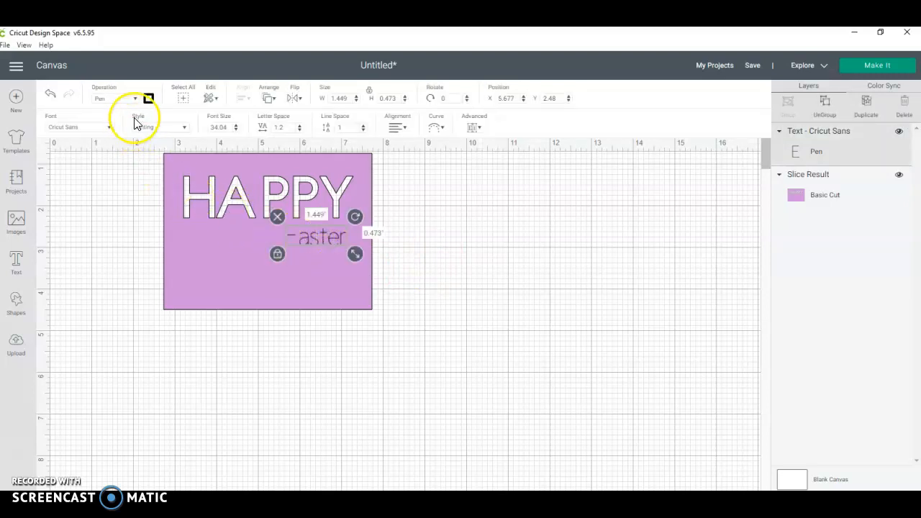
{"action": "left_click", "coordinate": [111, 127]}
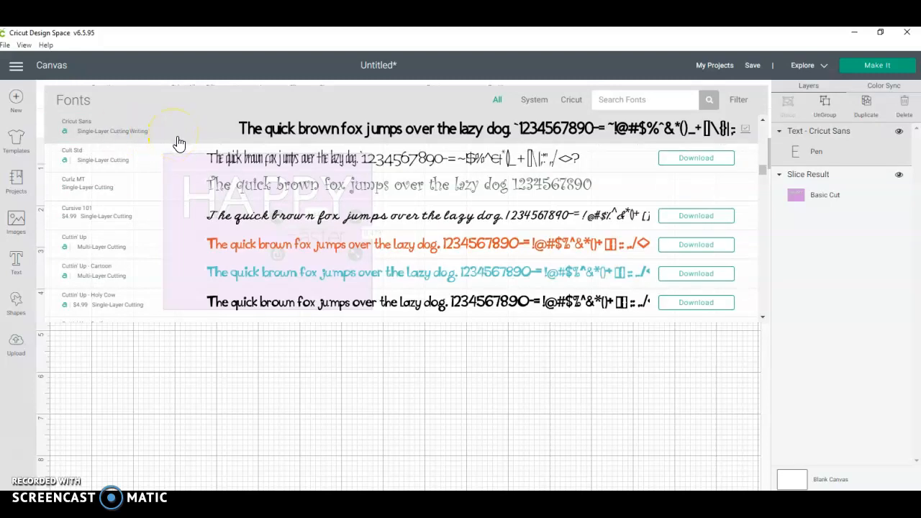
{"action": "scroll", "coordinate": [179, 144], "scroll_direction": "up", "scroll_amount": 4}
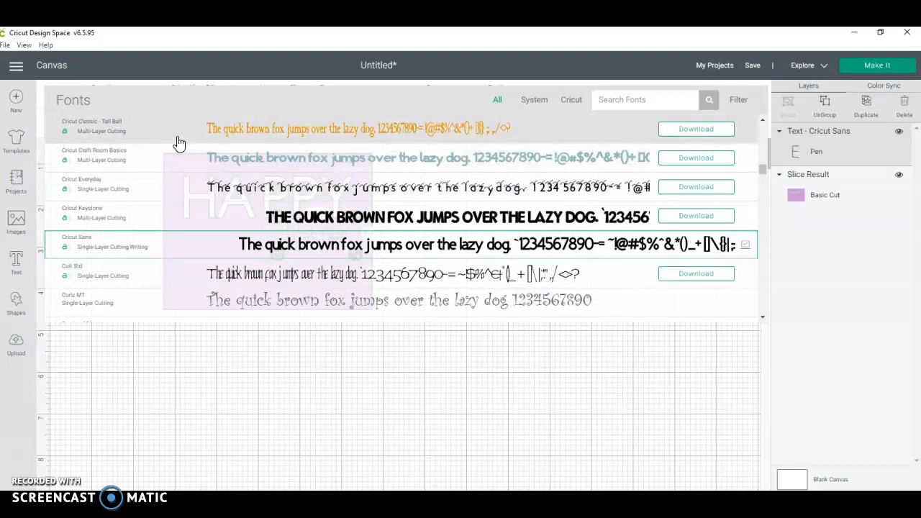
{"action": "scroll", "coordinate": [179, 144], "scroll_direction": "up", "scroll_amount": 1}
{"action": "scroll", "coordinate": [179, 144], "scroll_direction": "up", "scroll_amount": 2}
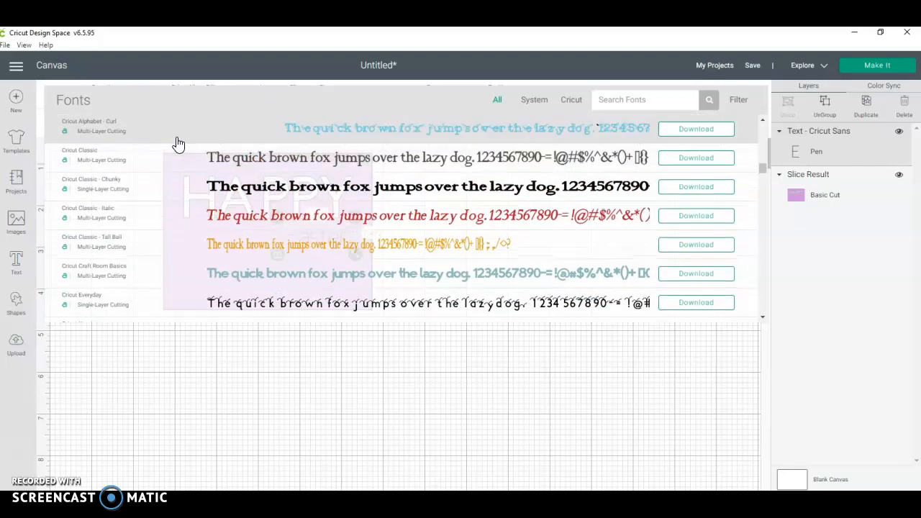
{"action": "scroll", "coordinate": [178, 145], "scroll_direction": "up", "scroll_amount": 4}
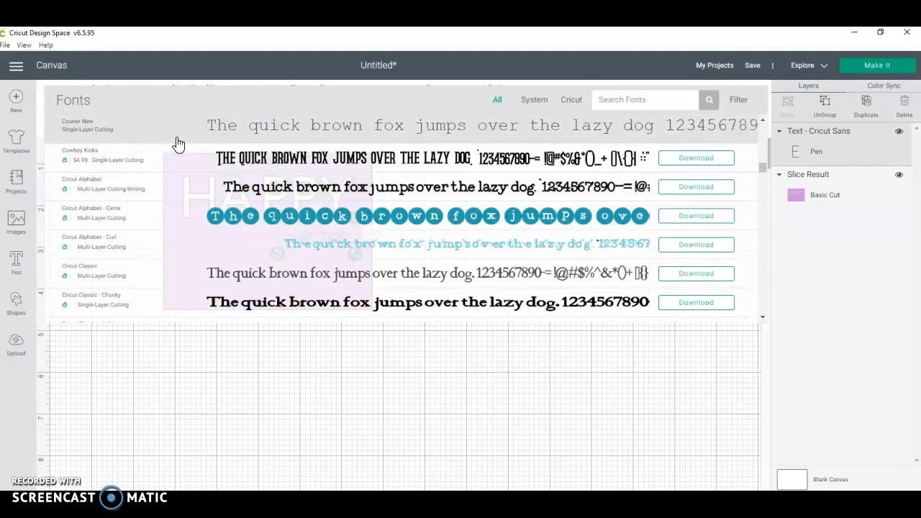
{"action": "left_click", "coordinate": [202, 207]}
{"action": "left_click", "coordinate": [202, 195]}
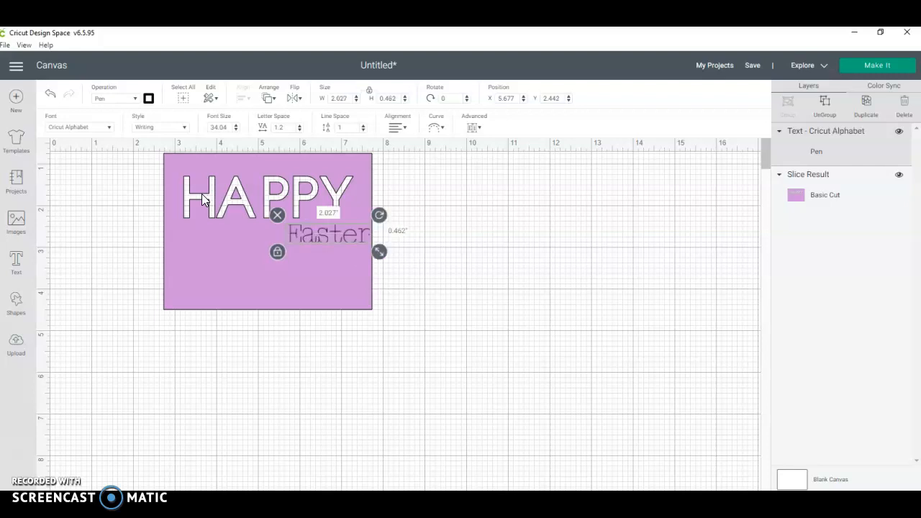
Step: Shrink the Easter text to about 1.72 by 0.39 inches so it fits inside the purple rectangle
{"action": "left_click", "coordinate": [516, 356]}
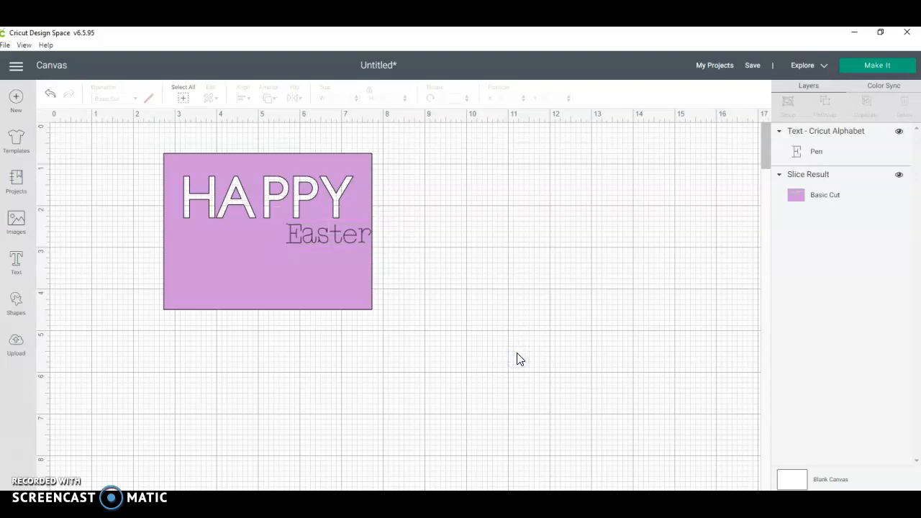
{"action": "left_click", "coordinate": [338, 240]}
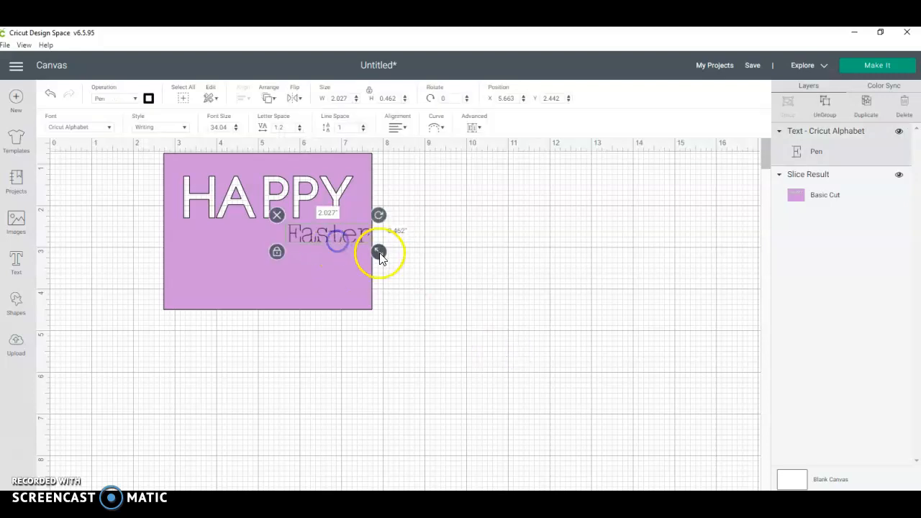
{"action": "left_click_drag", "start_coordinate": [380, 255], "coordinate": [366, 245]}
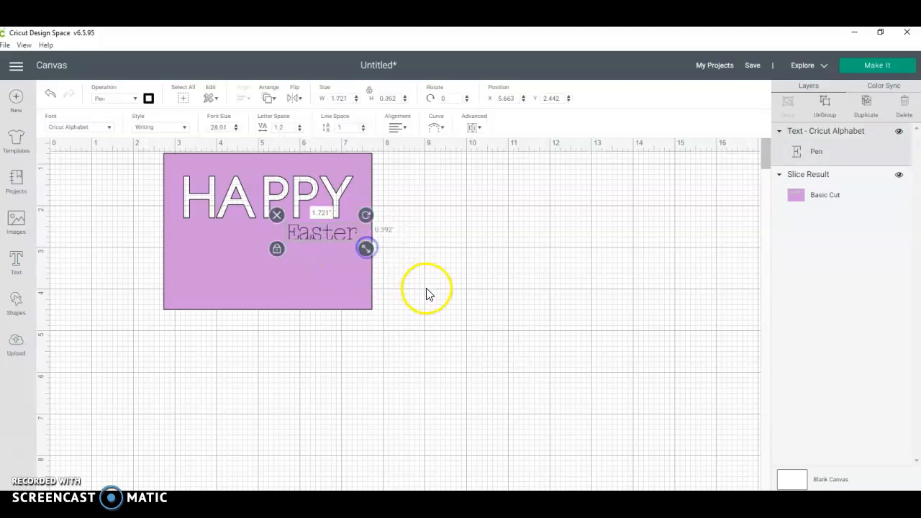
{"action": "left_click", "coordinate": [426, 292]}
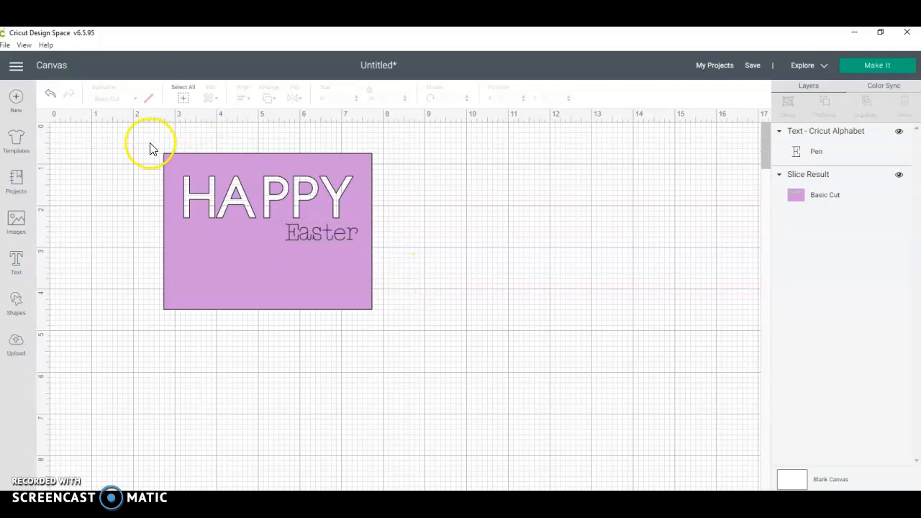
Step: Move the Easter text off the purple rectangle to about X 10.2, Y 3.2 inches
{"action": "left_click_drag", "start_coordinate": [137, 137], "coordinate": [459, 376]}
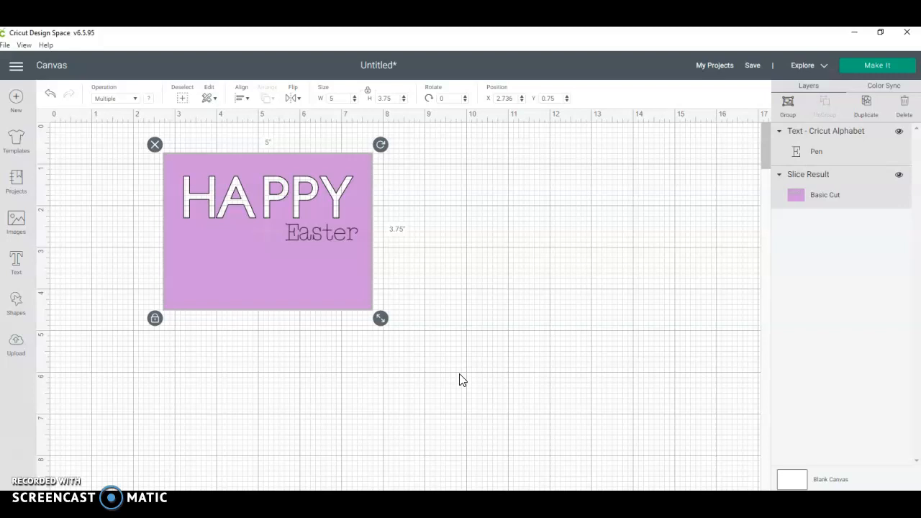
{"action": "left_click", "coordinate": [329, 234]}
{"action": "left_click", "coordinate": [482, 281]}
{"action": "left_click_drag", "start_coordinate": [320, 232], "coordinate": [506, 263]}
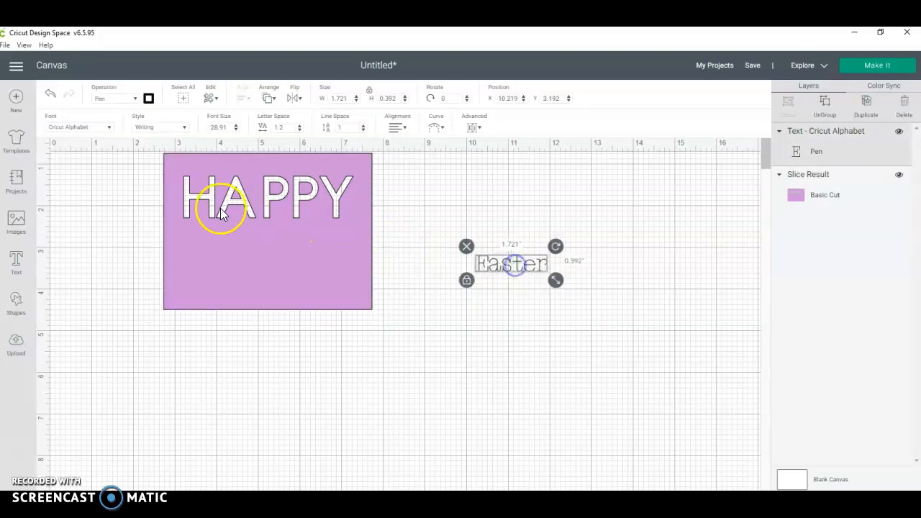
Step: Undo the Easter text and the HAPPY slice, back to the uncut purple rectangle with the separate black HAPPY text
{"action": "left_click", "coordinate": [50, 94]}
{"action": "left_click", "coordinate": [50, 96]}
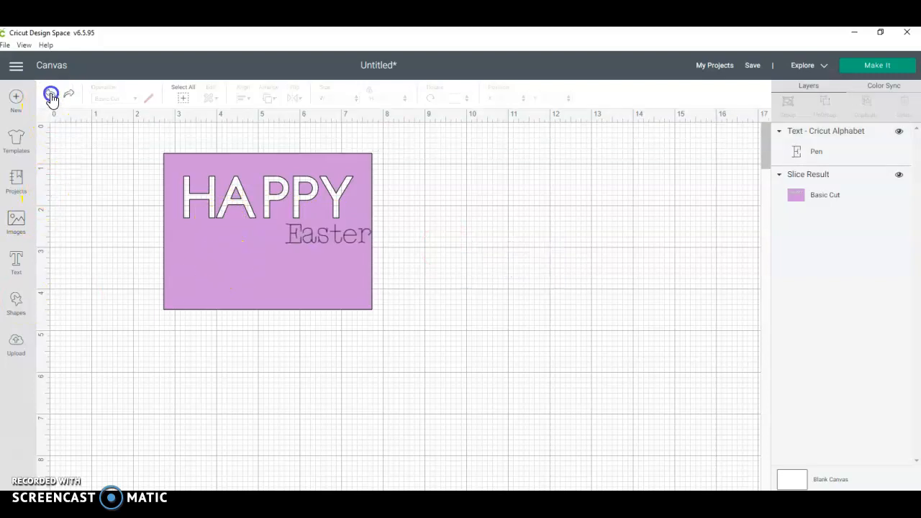
{"action": "left_click", "coordinate": [50, 96]}
{"action": "left_click", "coordinate": [50, 95]}
{"action": "left_click", "coordinate": [51, 96]}
{"action": "left_click", "coordinate": [51, 96]}
{"action": "left_click", "coordinate": [50, 96]}
{"action": "left_click", "coordinate": [51, 96]}
{"action": "left_click", "coordinate": [50, 95]}
{"action": "left_click", "coordinate": [50, 96]}
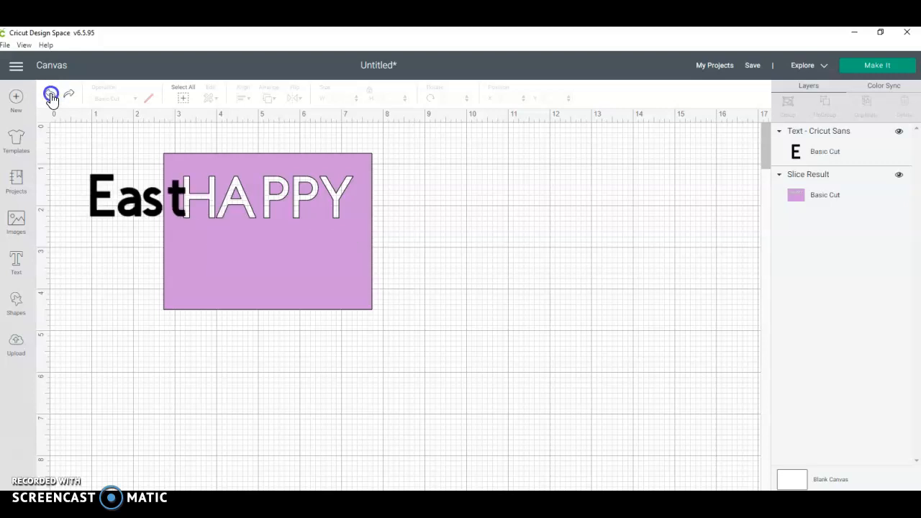
{"action": "left_click", "coordinate": [50, 96]}
{"action": "left_click", "coordinate": [50, 95]}
{"action": "left_click", "coordinate": [50, 96]}
{"action": "left_click", "coordinate": [51, 96]}
{"action": "left_click", "coordinate": [50, 96]}
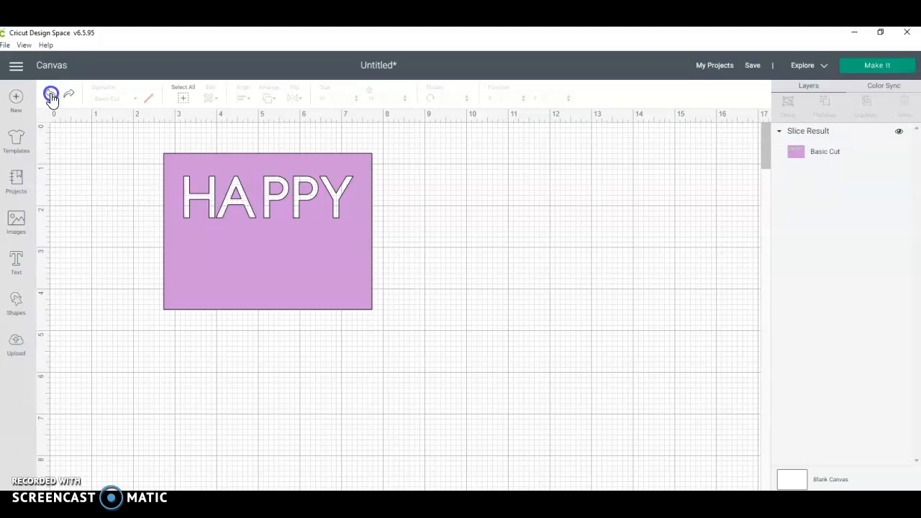
{"action": "left_click", "coordinate": [50, 96]}
{"action": "left_click", "coordinate": [51, 95]}
{"action": "left_click", "coordinate": [51, 96]}
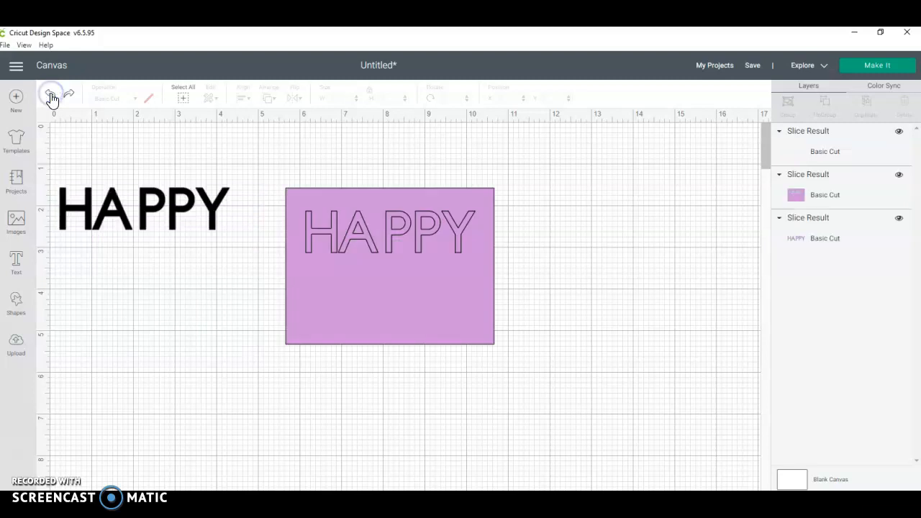
{"action": "left_click", "coordinate": [51, 96]}
{"action": "left_click", "coordinate": [50, 96]}
{"action": "left_click", "coordinate": [51, 96]}
Step: Move the HAPPY text down to the middle of the purple rectangle and align both with Center Vertically
{"action": "left_click", "coordinate": [225, 220]}
{"action": "left_click", "coordinate": [145, 218]}
{"action": "left_click_drag", "start_coordinate": [238, 220], "coordinate": [243, 249]}
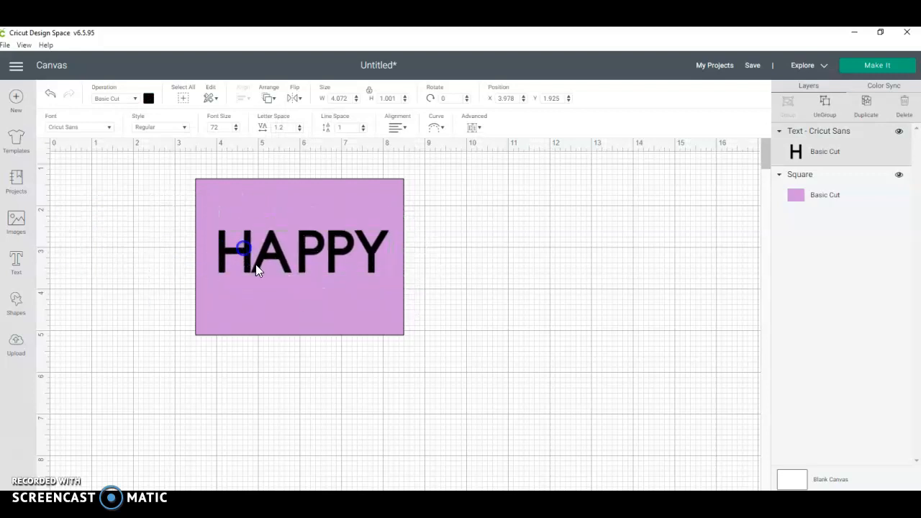
{"action": "left_click", "coordinate": [361, 395]}
{"action": "left_click_drag", "start_coordinate": [396, 401], "coordinate": [152, 159]}
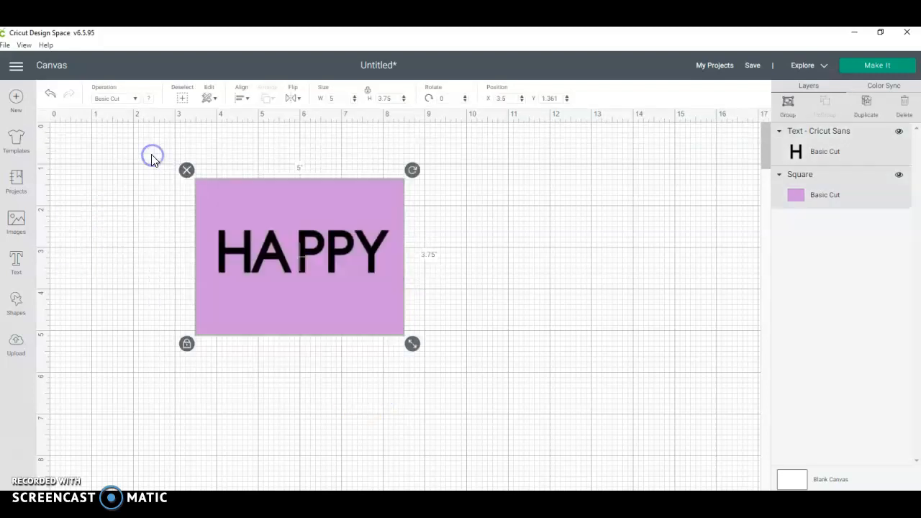
{"action": "left_click", "coordinate": [246, 97]}
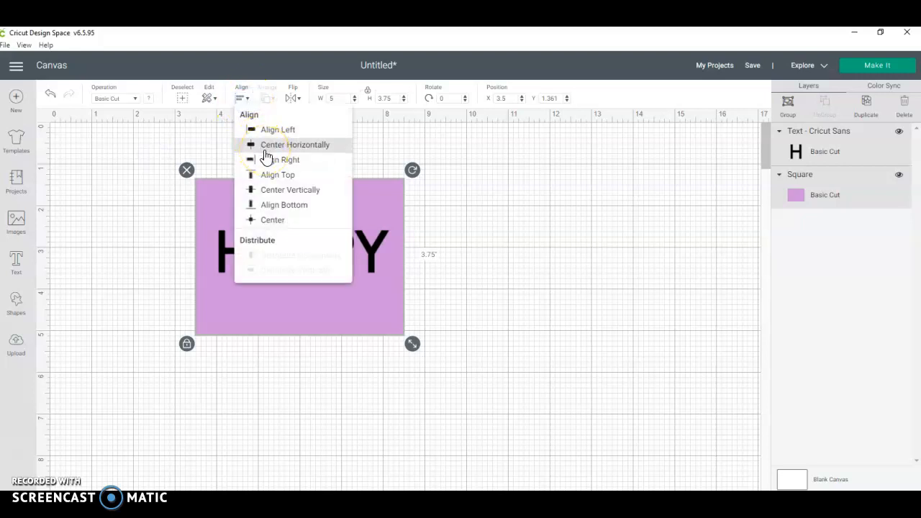
{"action": "left_click", "coordinate": [267, 188]}
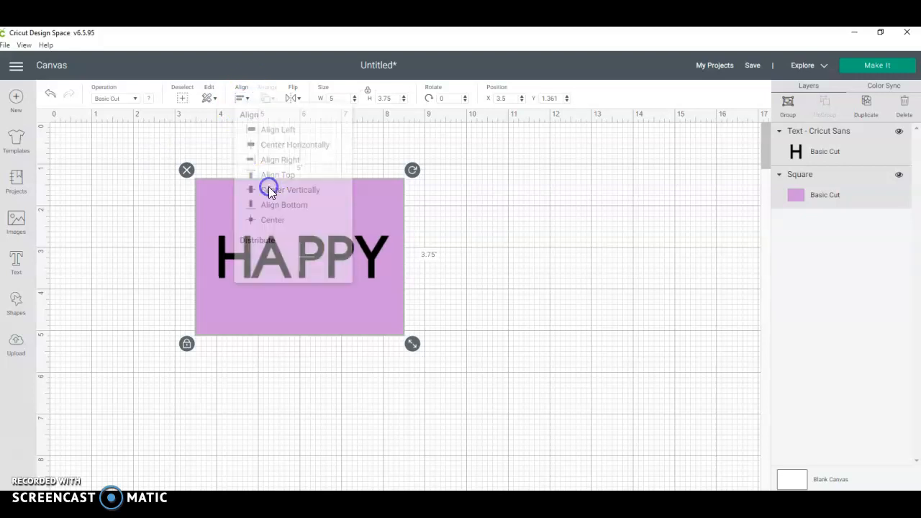
Step: Slice the vertically centered HAPPY text out of the purple rectangle
{"action": "left_click", "coordinate": [492, 247]}
{"action": "left_click_drag", "start_coordinate": [156, 152], "coordinate": [520, 377]}
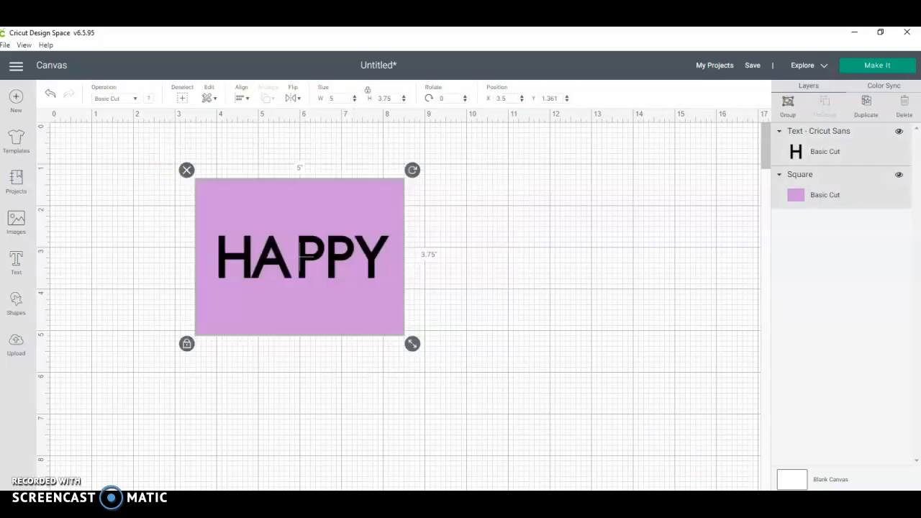
{"action": "left_click", "coordinate": [580, 293]}
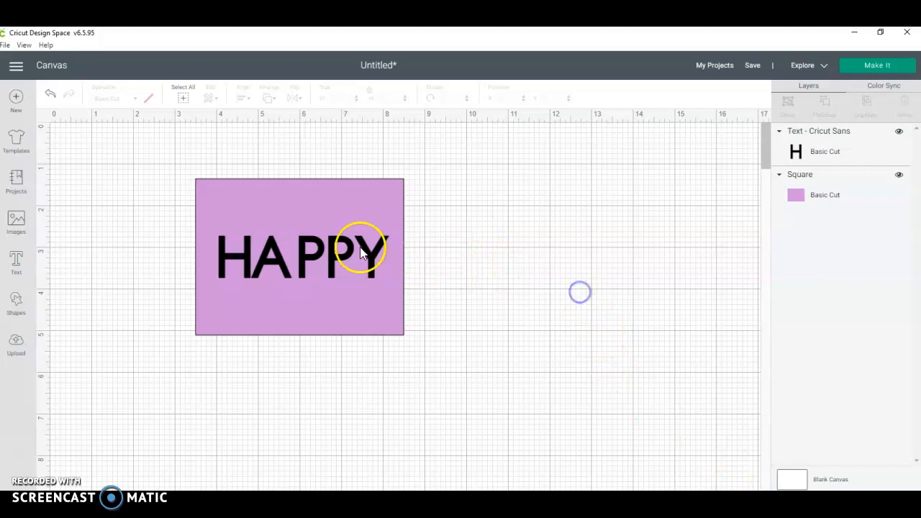
{"action": "left_click_drag", "start_coordinate": [305, 211], "coordinate": [559, 222]}
{"action": "left_click_drag", "start_coordinate": [157, 208], "coordinate": [456, 347]}
{"action": "left_click", "coordinate": [605, 324]}
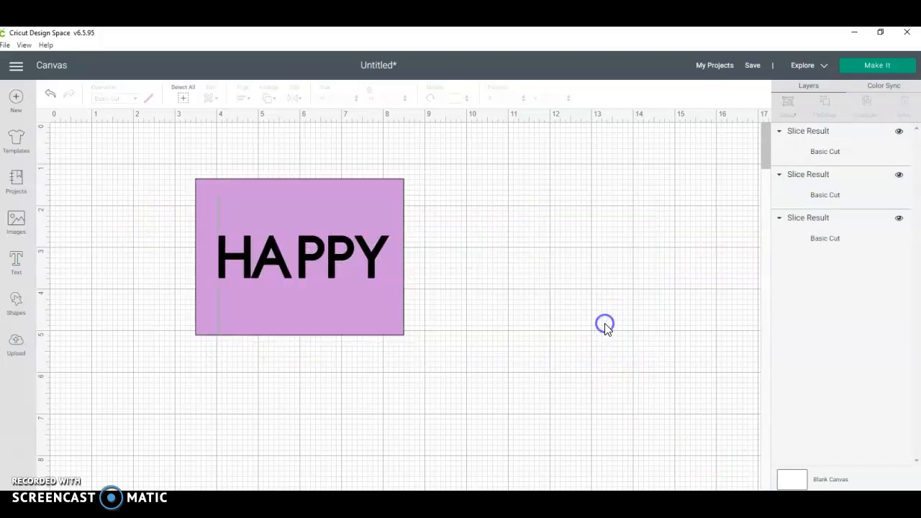
Step: Delete the leftover HAPPY letter pieces and move the cut-out rectangle to about X 3.5, Y 0.79 inches
{"action": "left_click_drag", "start_coordinate": [326, 302], "coordinate": [523, 313]}
{"action": "left_click_drag", "start_coordinate": [175, 198], "coordinate": [395, 332]}
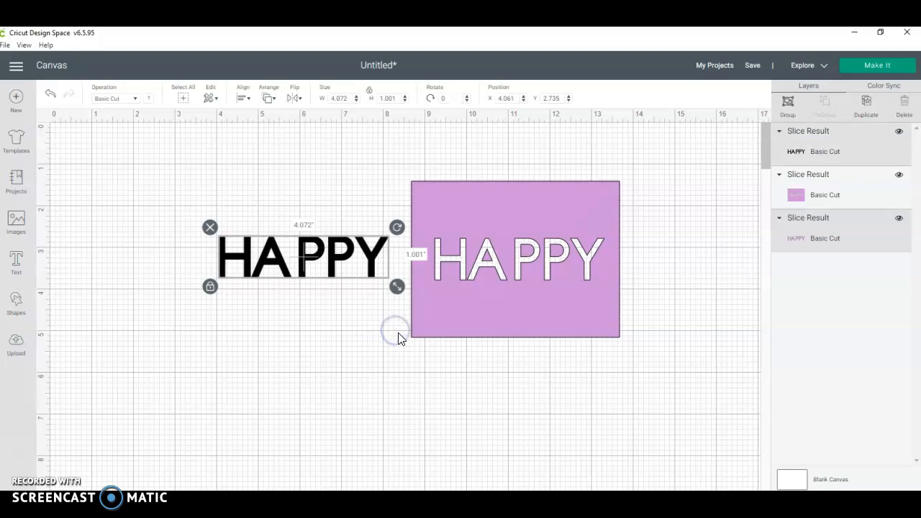
{"action": "key", "text": "Delete"}
{"action": "left_click_drag", "start_coordinate": [447, 192], "coordinate": [231, 165]}
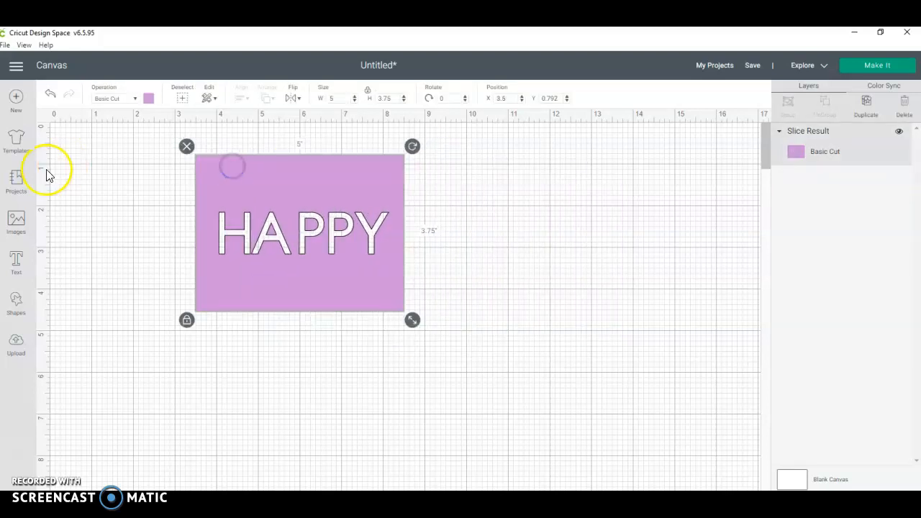
Step: Add the text "Easter" in the Cricut Alphabet Writing style and place it just below the HAPPY cut-out
{"action": "left_click", "coordinate": [16, 262]}
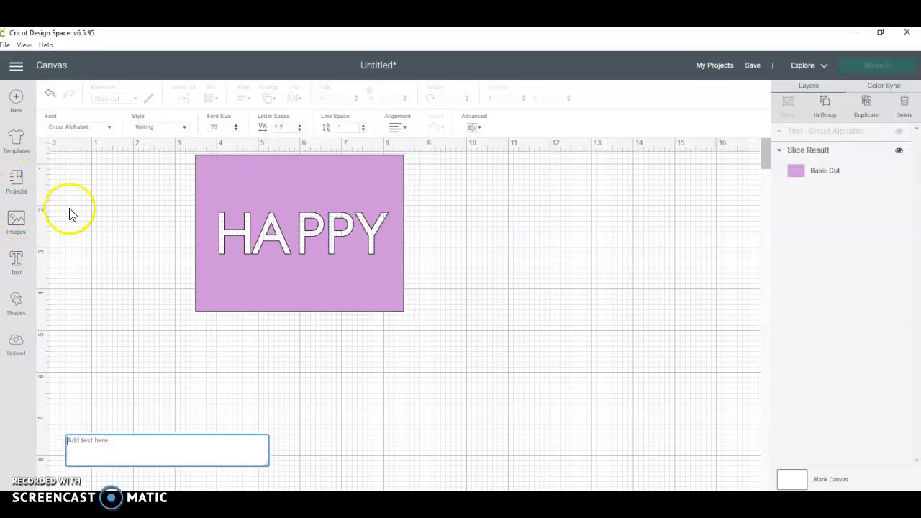
{"action": "left_click", "coordinate": [132, 446]}
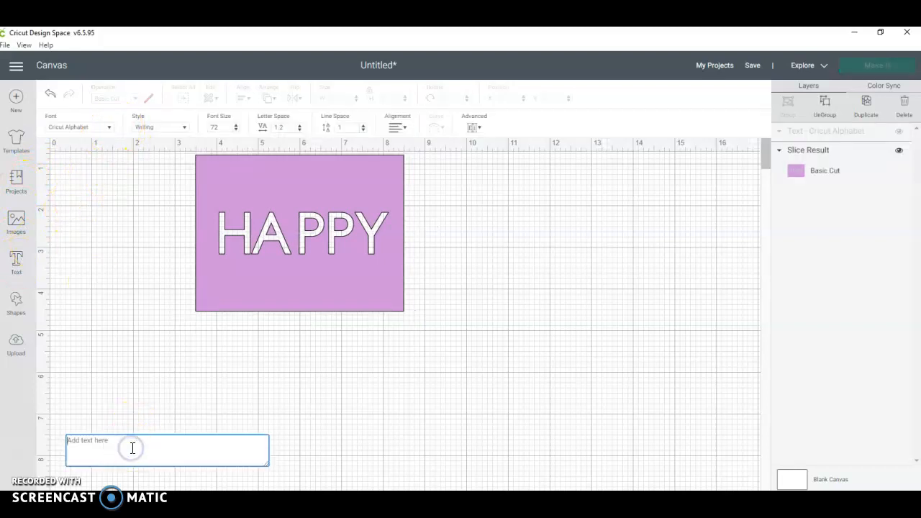
{"action": "type", "text": "Haster"}
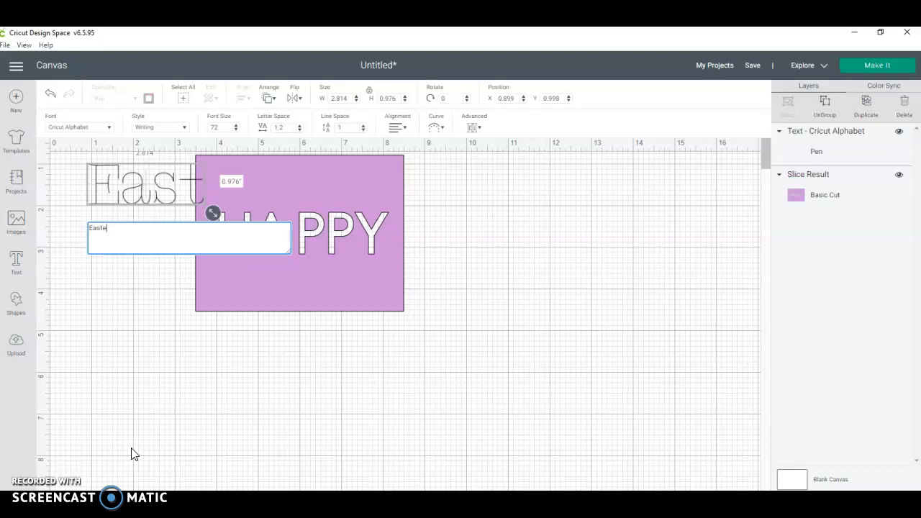
{"action": "left_click_drag", "start_coordinate": [147, 198], "coordinate": [299, 271]}
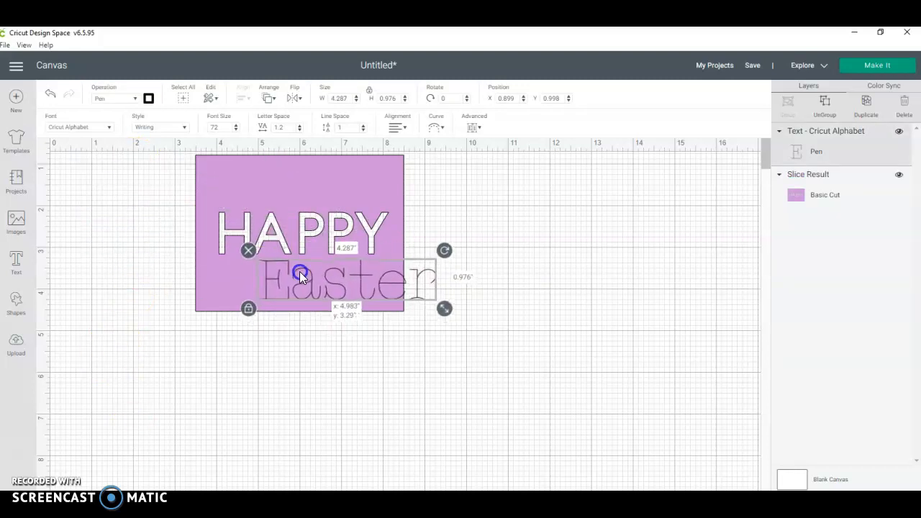
Step: Shrink the Easter text to about 1.4 inches wide and position it just below the PPY letters of the cut-out
{"action": "left_click_drag", "start_coordinate": [445, 314], "coordinate": [350, 279]}
{"action": "left_click_drag", "start_coordinate": [310, 269], "coordinate": [367, 274]}
{"action": "left_click", "coordinate": [355, 277]}
{"action": "left_click", "coordinate": [487, 328]}
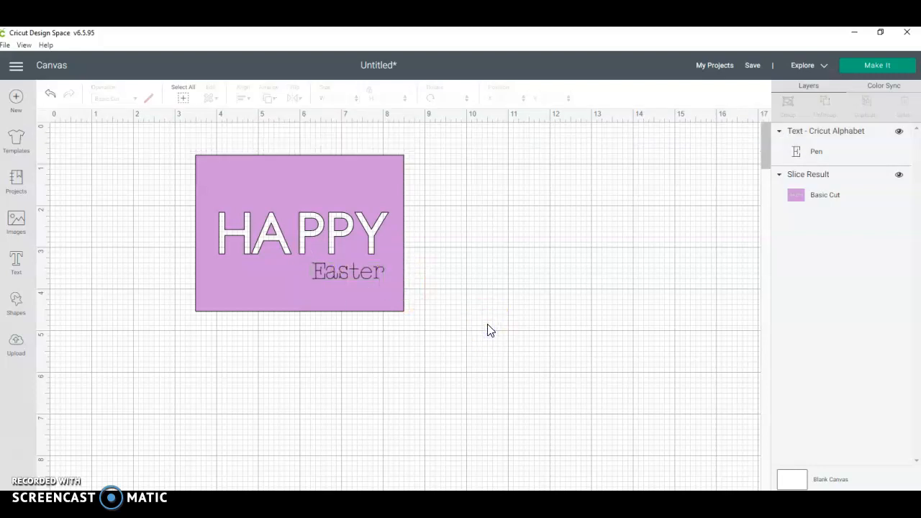
{"action": "left_click_drag", "start_coordinate": [356, 272], "coordinate": [348, 270]}
{"action": "left_click", "coordinate": [495, 321]}
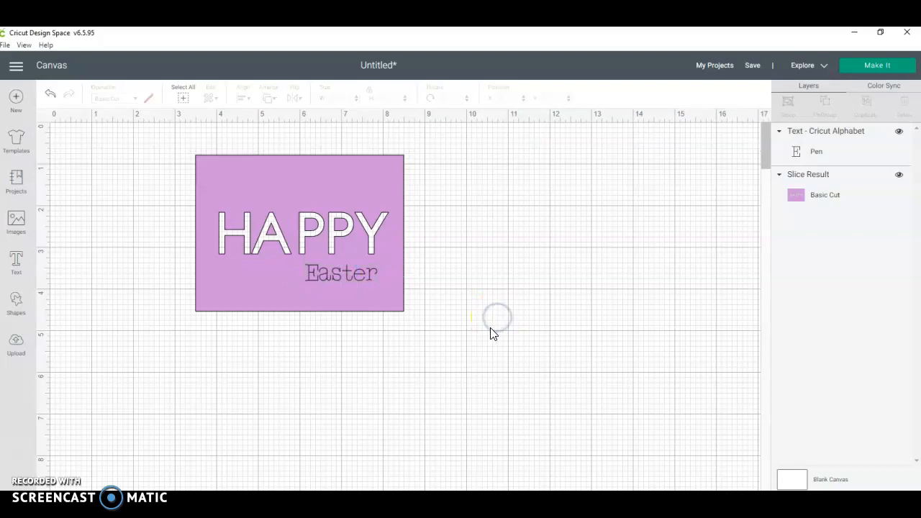
{"action": "left_click", "coordinate": [349, 272]}
{"action": "left_click_drag", "start_coordinate": [382, 288], "coordinate": [352, 270]}
{"action": "left_click", "coordinate": [456, 297]}
Step: Group the Easter text with the cut-out rectangle and move the group to about X 1.1, Y 0.33 inches
{"action": "left_click_drag", "start_coordinate": [166, 148], "coordinate": [434, 395]}
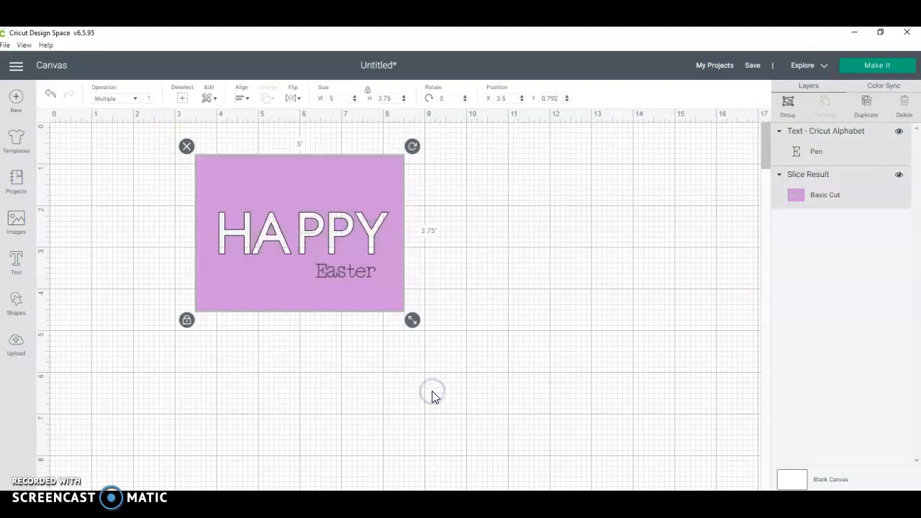
{"action": "left_click", "coordinate": [788, 117]}
{"action": "left_click_drag", "start_coordinate": [288, 190], "coordinate": [197, 170]}
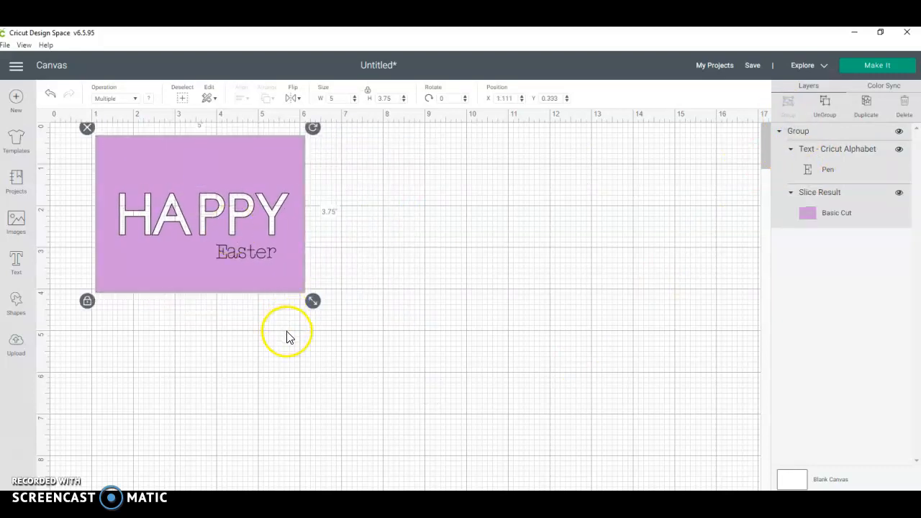